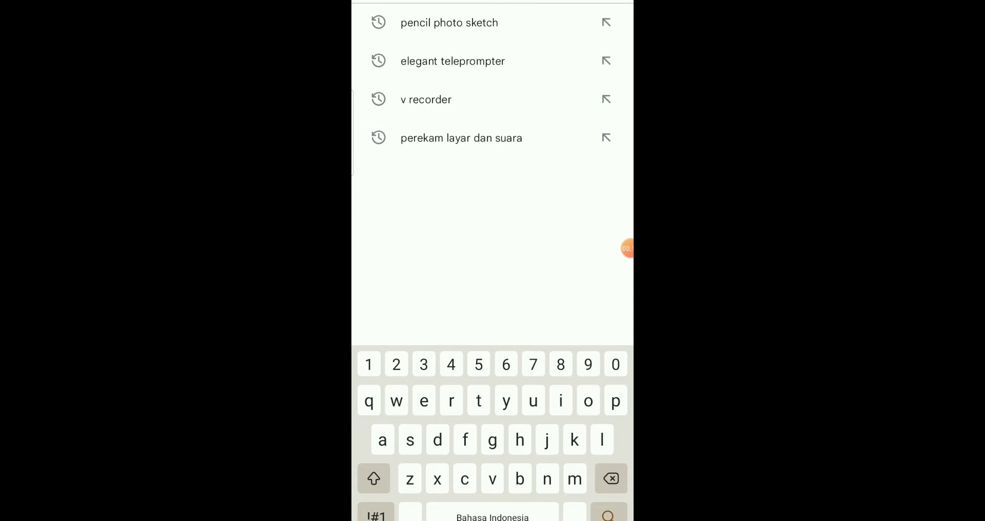
Step: Search the app store for "pencil photo sketch" and update the Sketch Drawing Photo Editor app
left_click(449, 22)
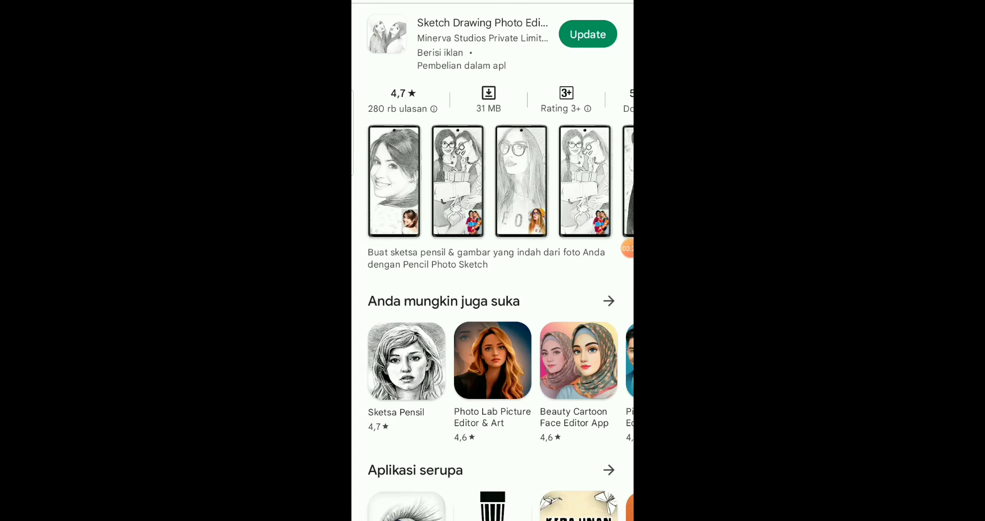
left_click(588, 34)
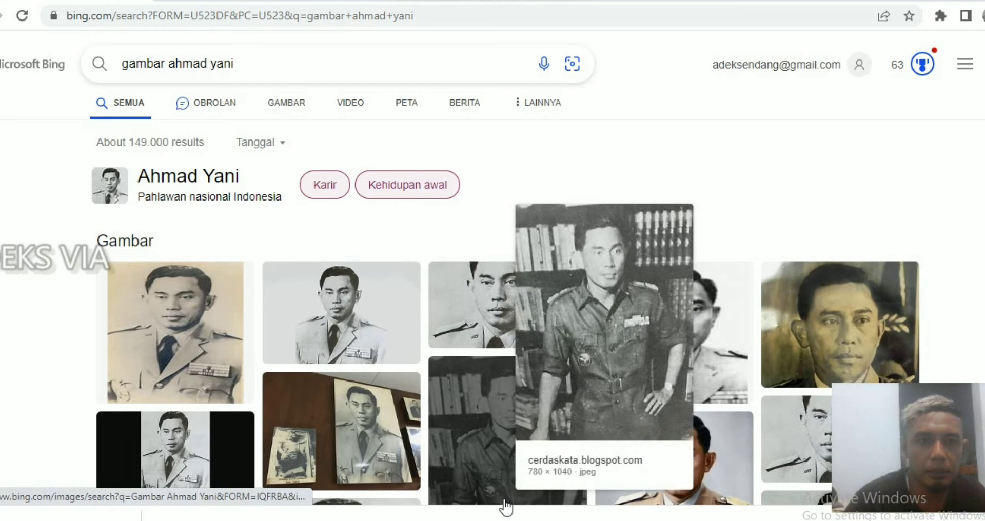
Step: Open the image results for Ahmad Yani from the web search and close the enlarged picture preview
left_click(350, 331)
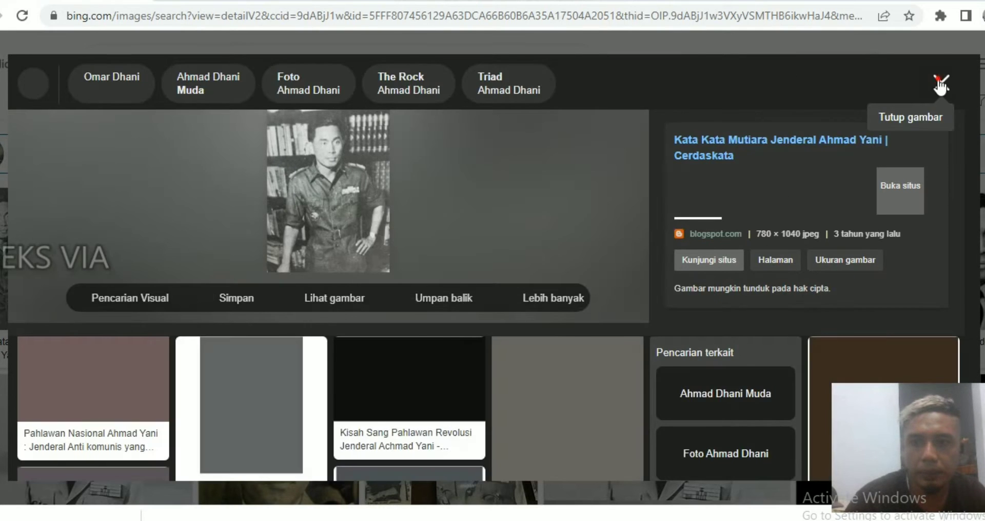
left_click(939, 83)
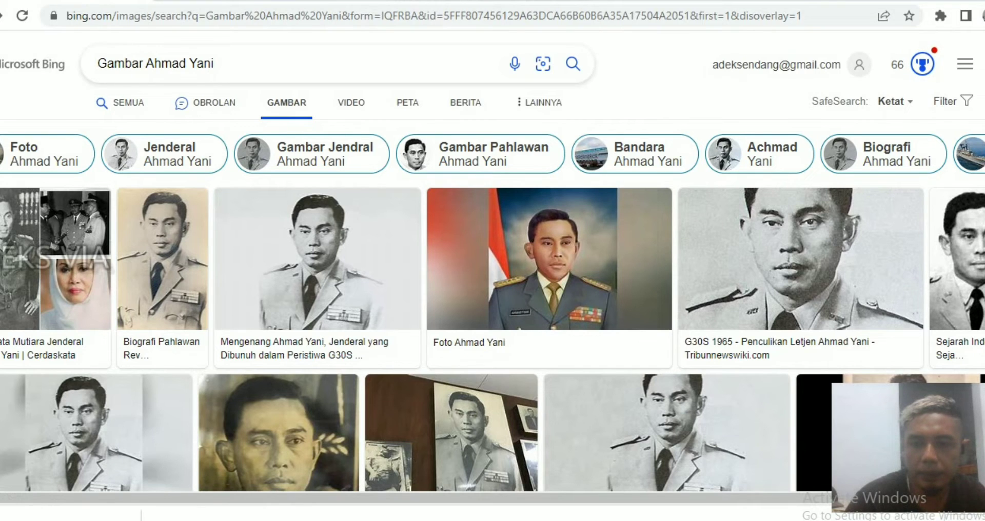
Step: Browse the Ahmad Yani pictures and save the colour portrait in tan uniform titled "Biografi Ahmad Yani: Peran dan Perjuangan" as an image
scroll(493, 282, "down", 2)
scroll(493, 282, "up", 2)
scroll(492, 282, "down", 6)
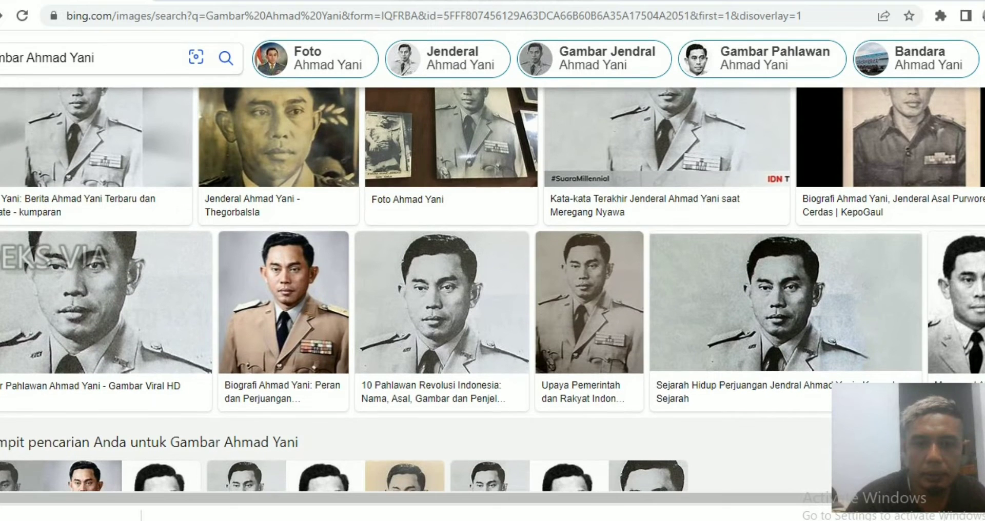
scroll(493, 282, "up", 1)
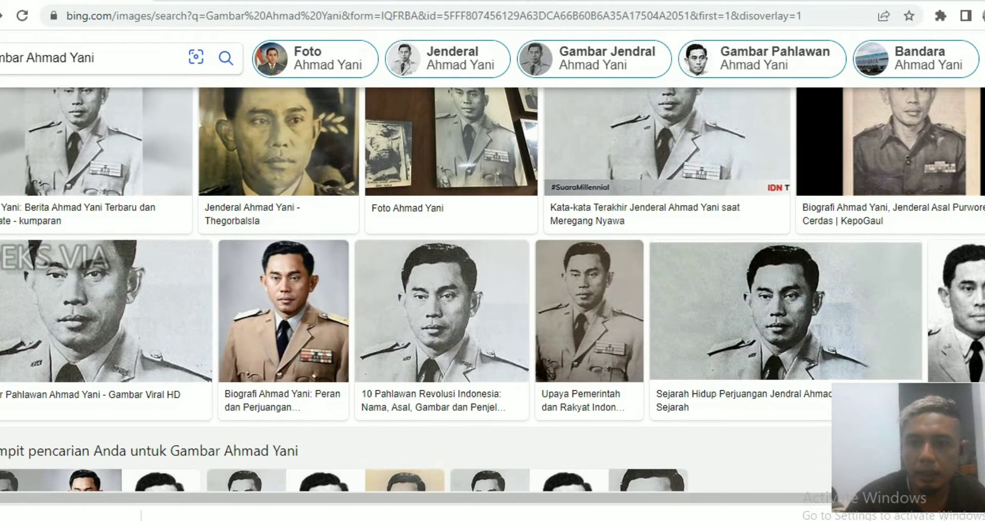
scroll(492, 287, "down", 5)
scroll(492, 288, "down", 1)
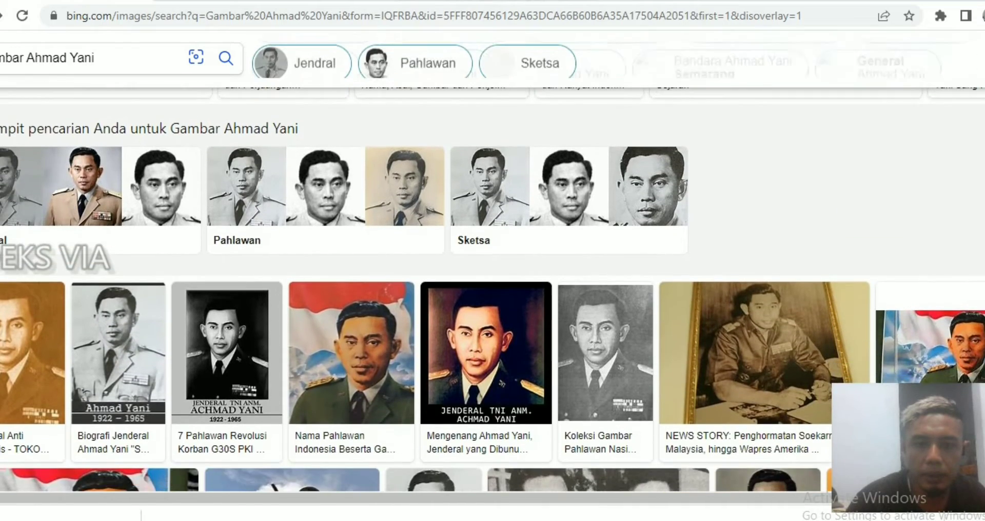
scroll(492, 287, "up", 5)
scroll(493, 287, "up", 4)
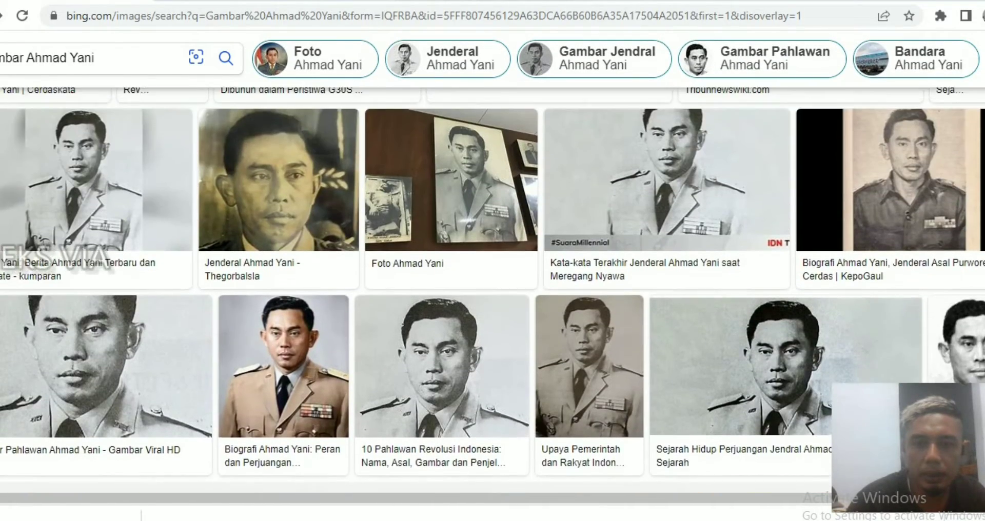
scroll(493, 288, "down", 1)
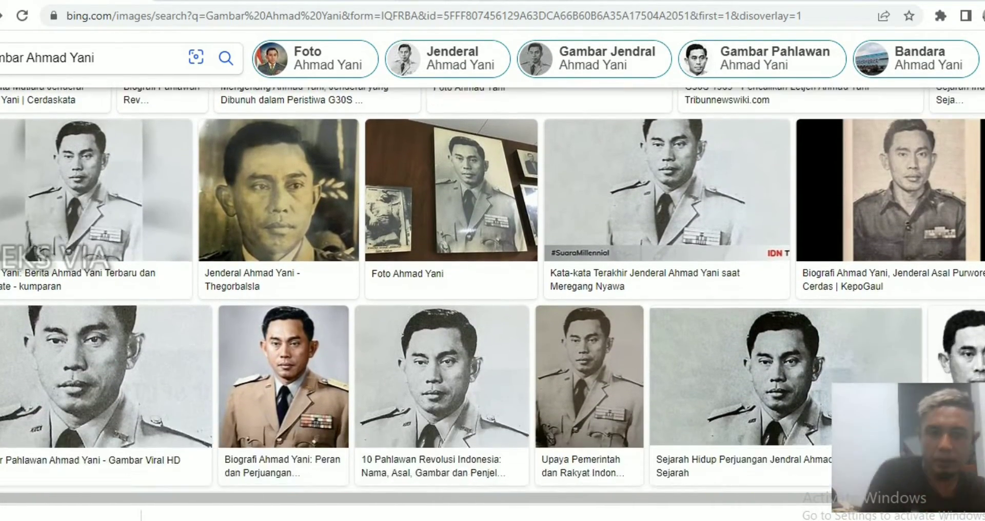
scroll(493, 287, "up", 1)
scroll(493, 287, "up", 3)
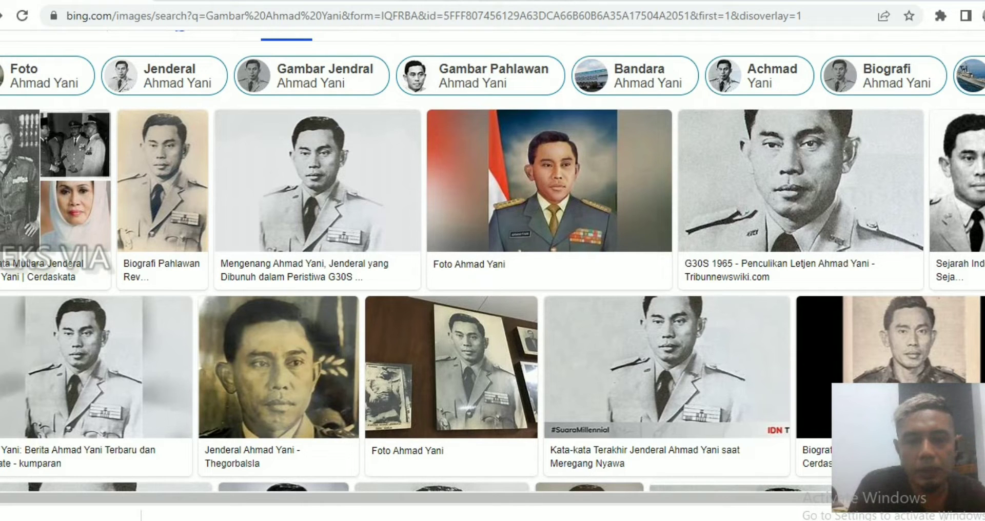
scroll(493, 287, "down", 4)
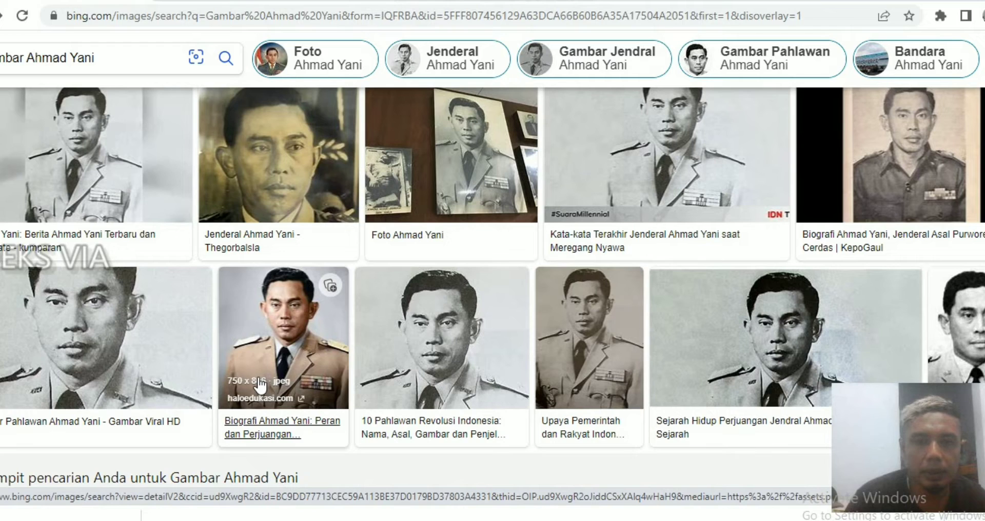
right_click(279, 315)
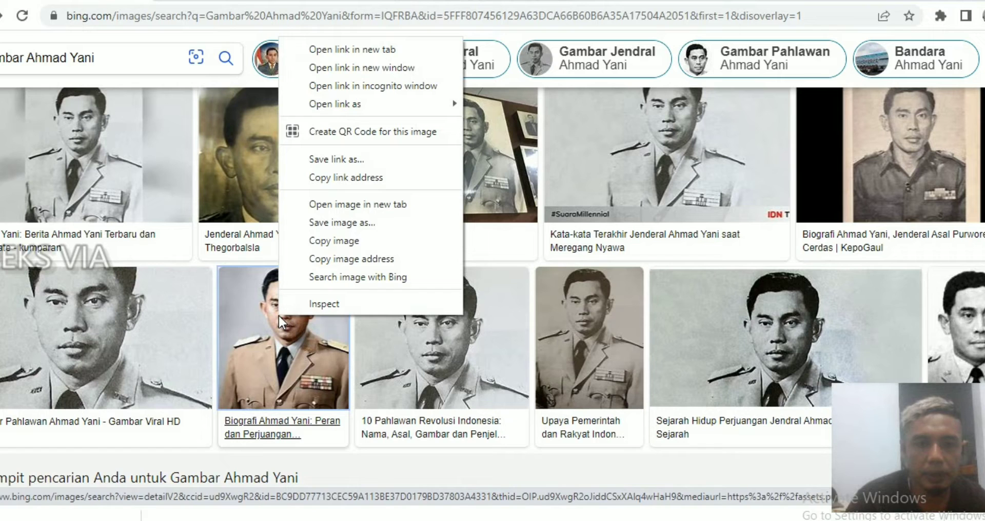
left_click(351, 223)
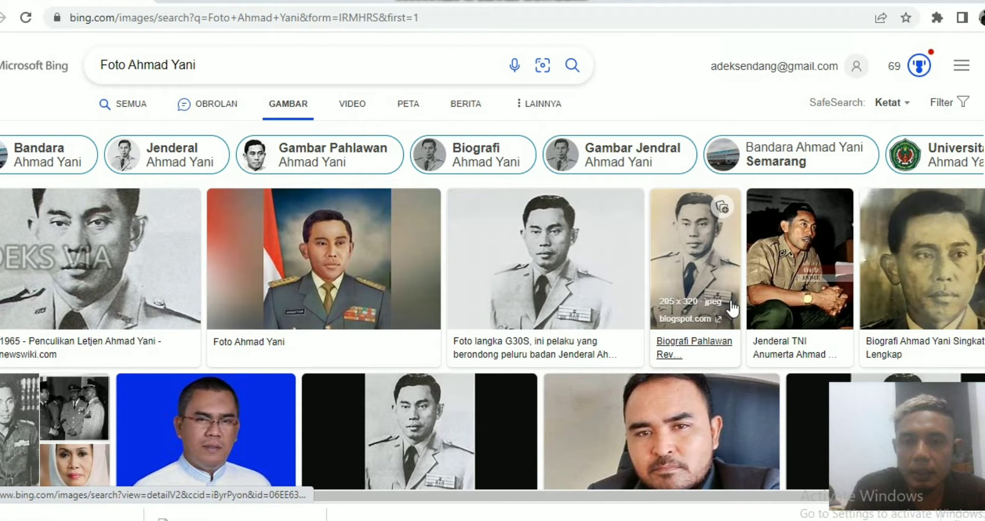
Step: Switch to BlueStacks with Pencil Photo Sketch open and move its window slightly to the right on the desktop
mouse_move(629, 218)
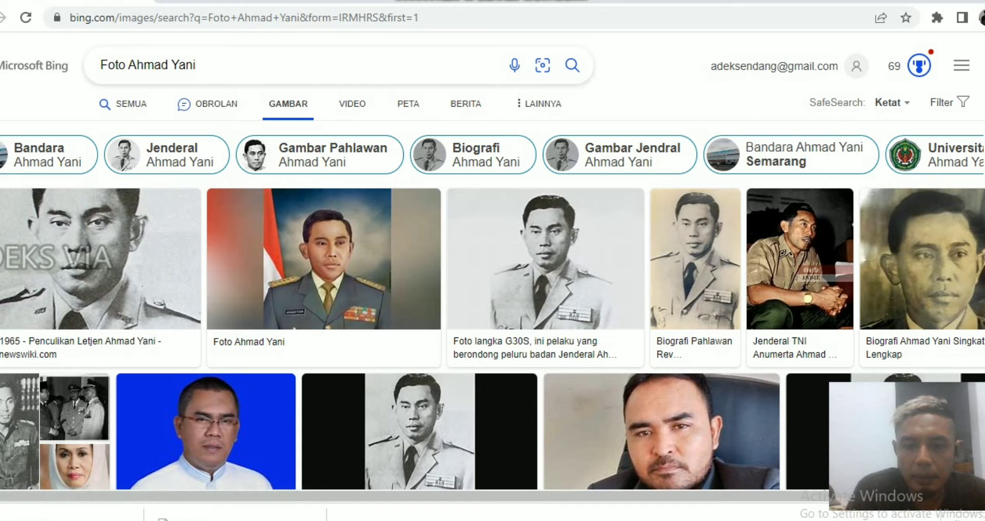
left_click(666, 520)
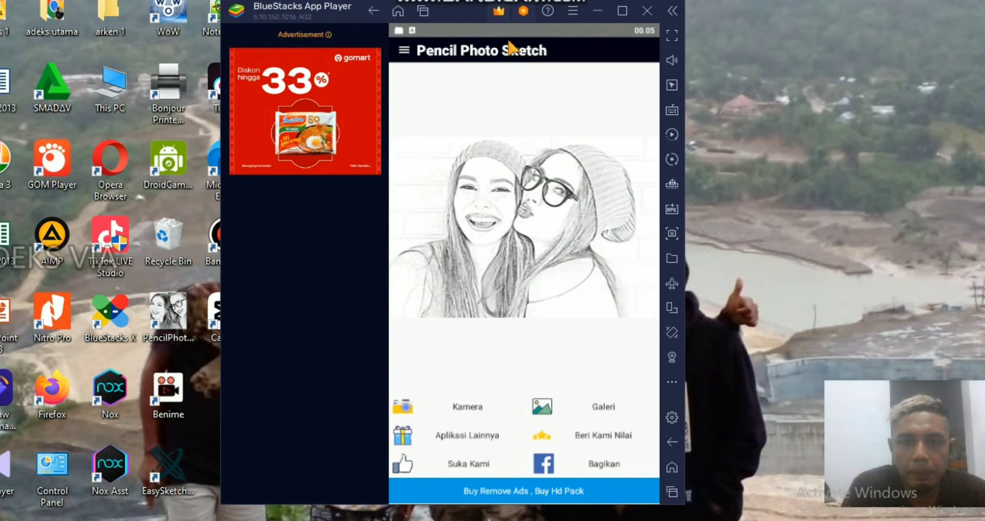
left_click_drag(458, 10, 522, 12)
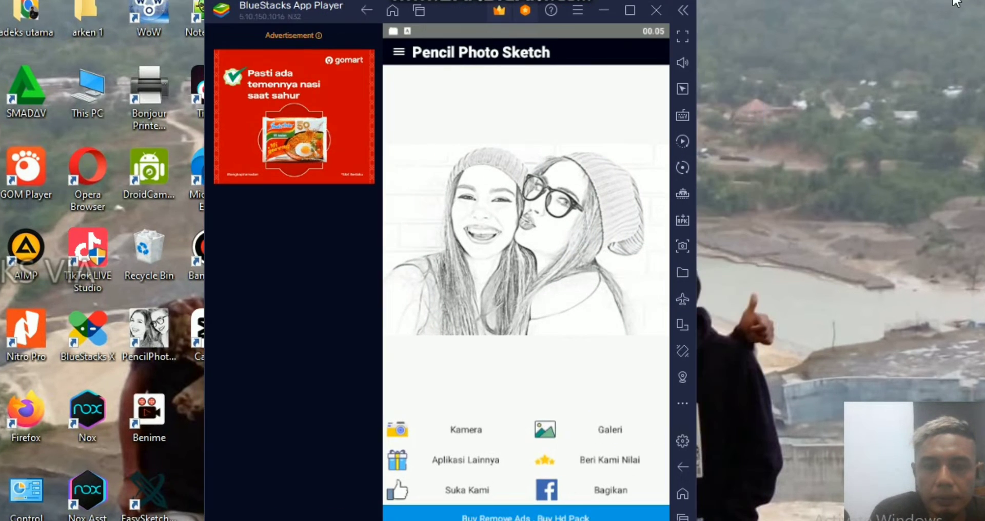
left_click(456, 11)
left_click_drag(456, 11, 523, 13)
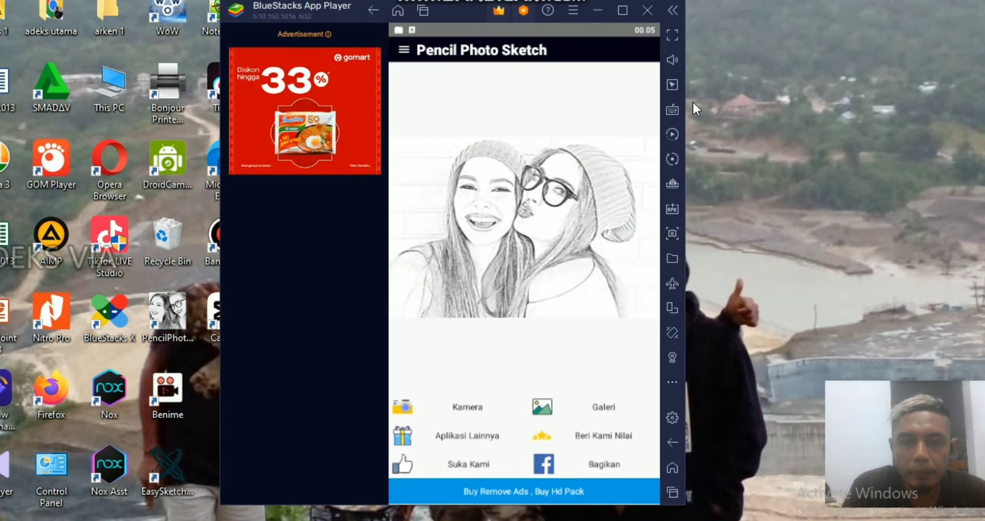
left_click_drag(459, 11, 522, 11)
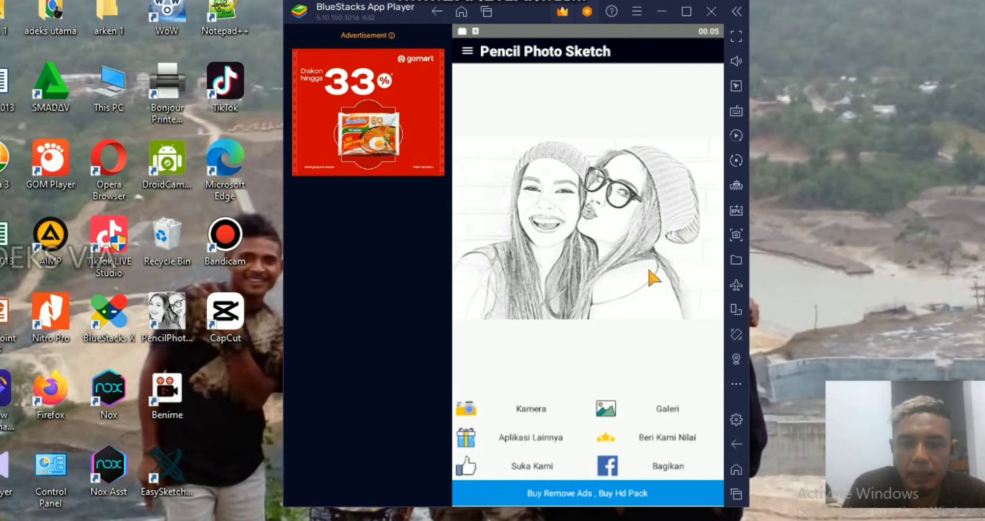
Step: Load the portrait OIP (39) from Local Disk (D:) on Windows into Pencil Photo Sketch and accept the original crop
left_click(667, 409)
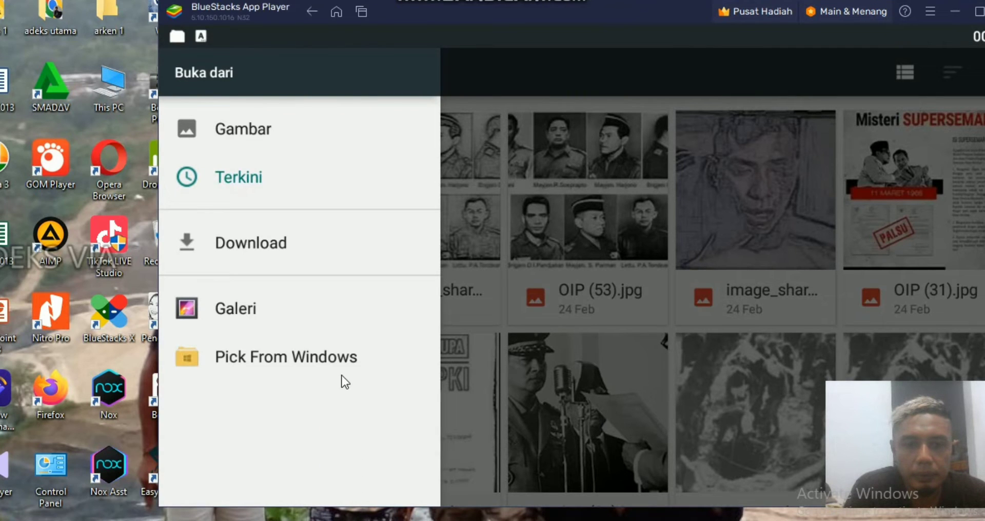
left_click(262, 359)
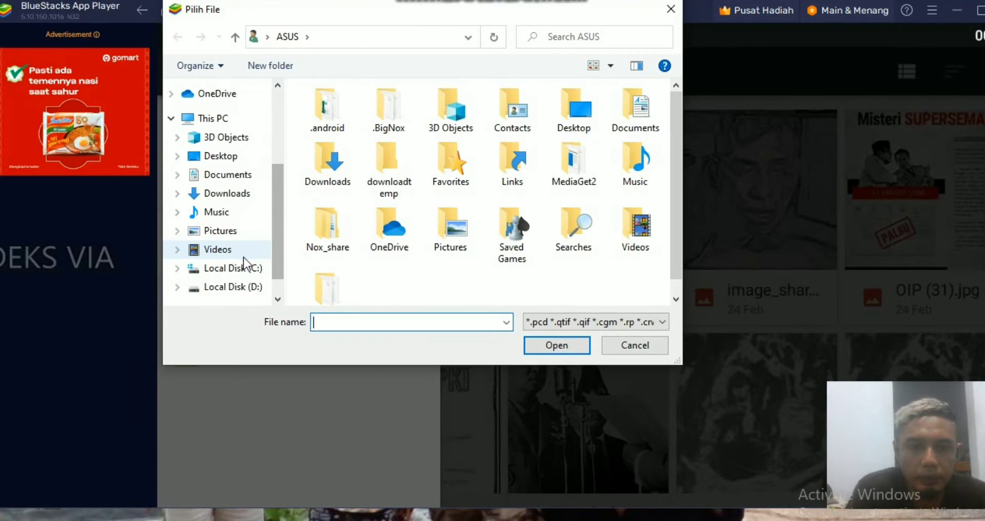
left_click(246, 287)
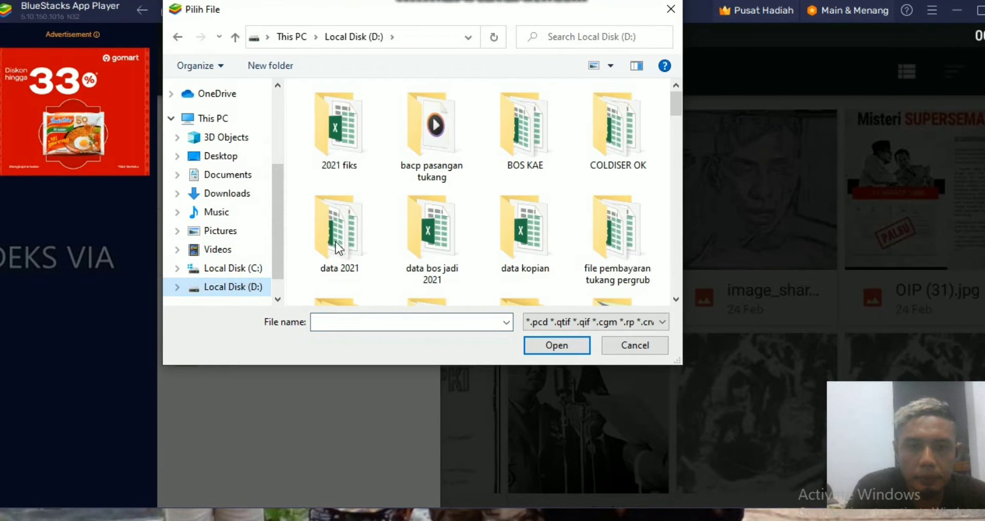
left_click_drag(676, 99, 676, 249)
left_click(441, 267)
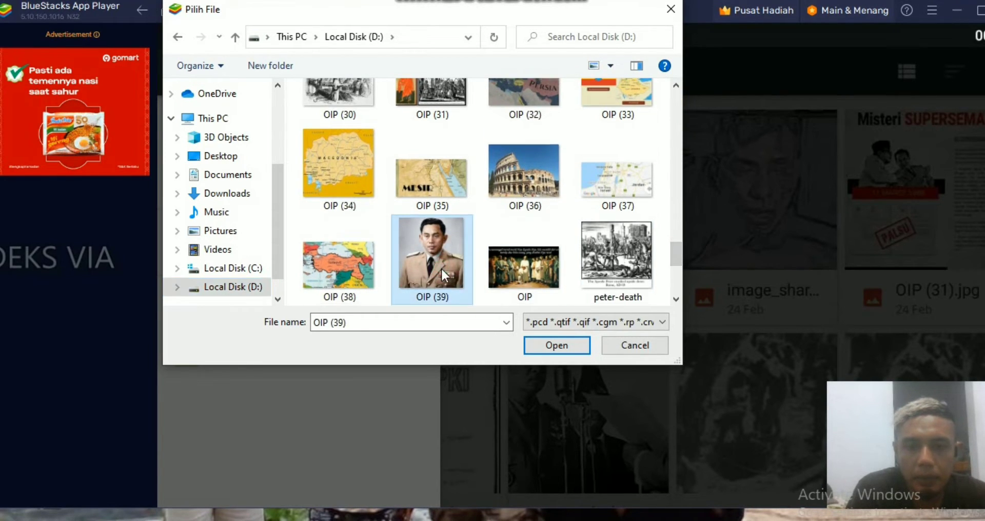
left_click(547, 348)
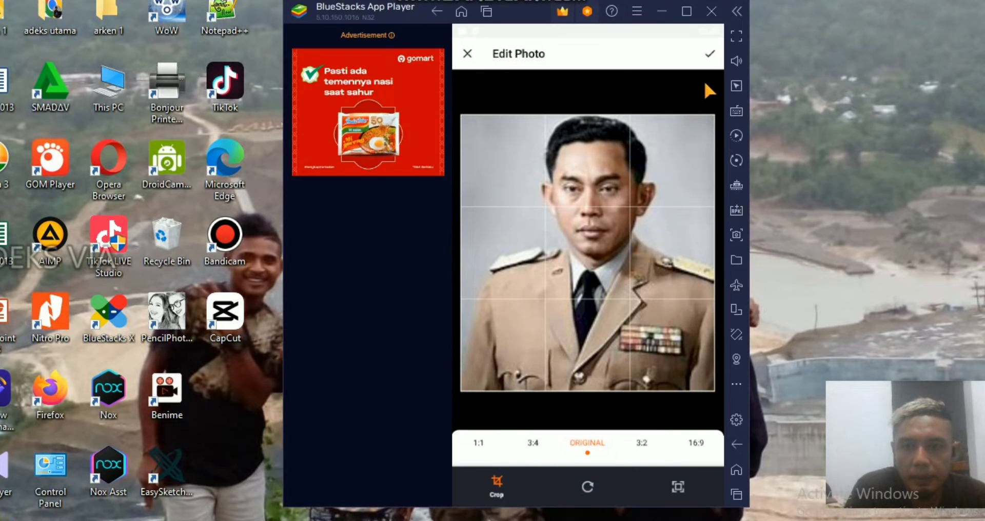
left_click(709, 56)
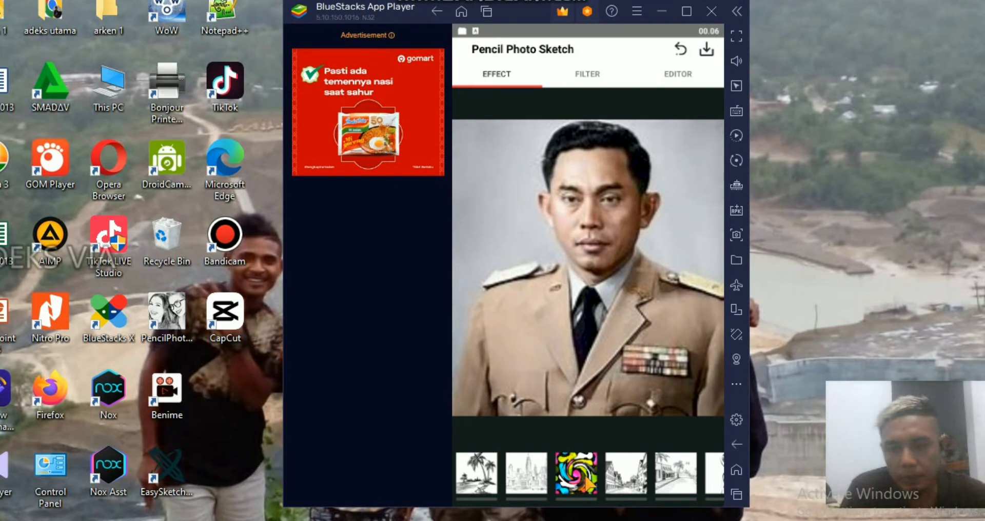
Step: Apply the city-skyline sketch effect at almost full strength to the portrait and save the normal-quality result
left_click(522, 469)
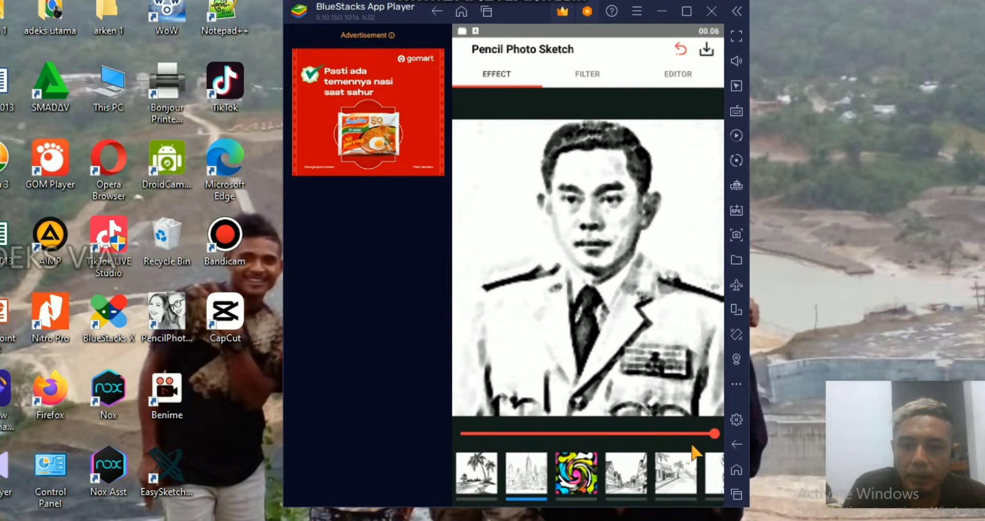
mouse_move(712, 436)
left_mouse_down()
mouse_move(595, 437)
mouse_move(713, 434)
left_mouse_up()
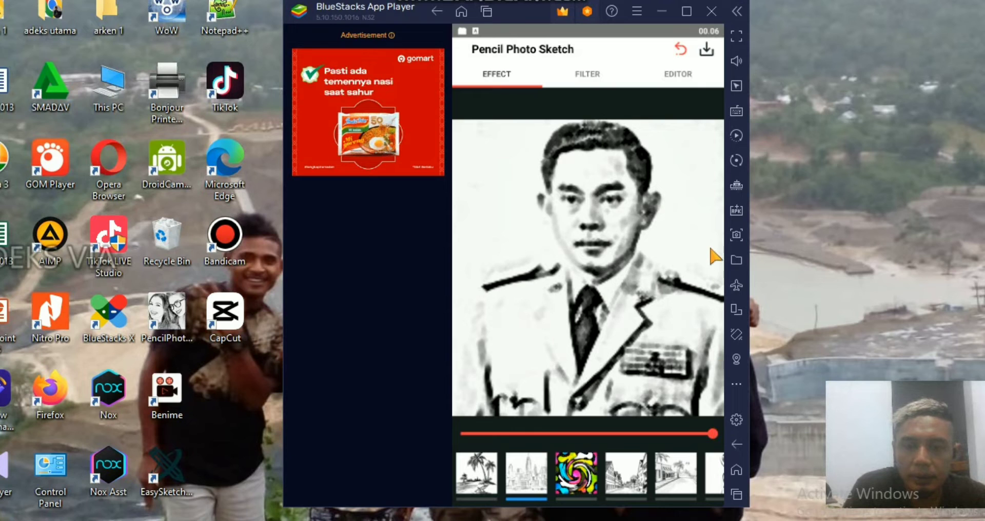
left_click(702, 51)
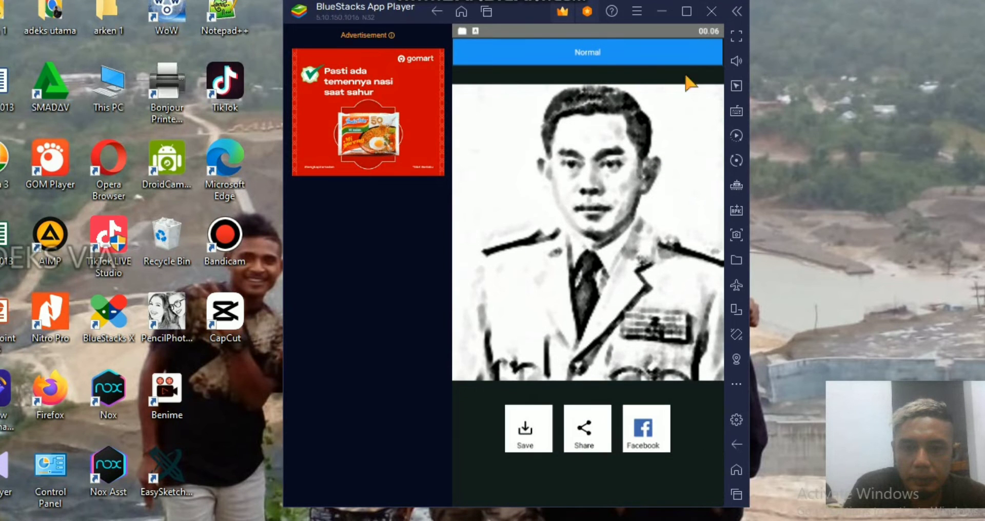
left_click(522, 433)
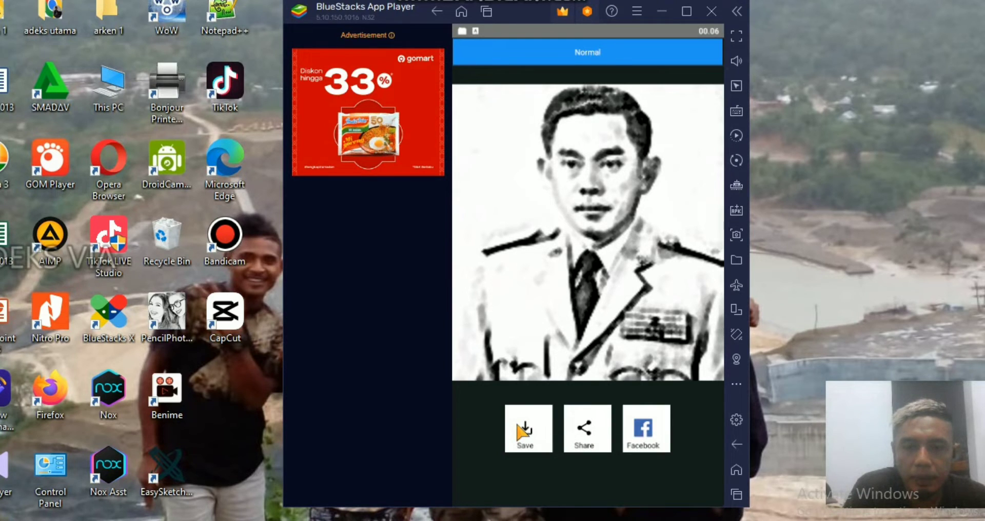
left_click(520, 427)
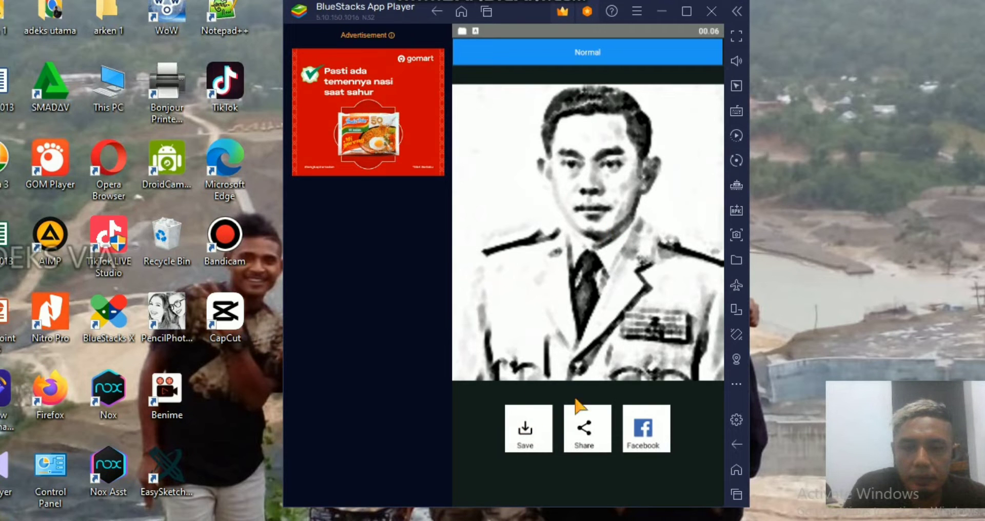
Step: Minimize BlueStacks, launch Easy Sketch Pro 3 from the desktop and log in with the prefilled credentials
left_click(669, 7)
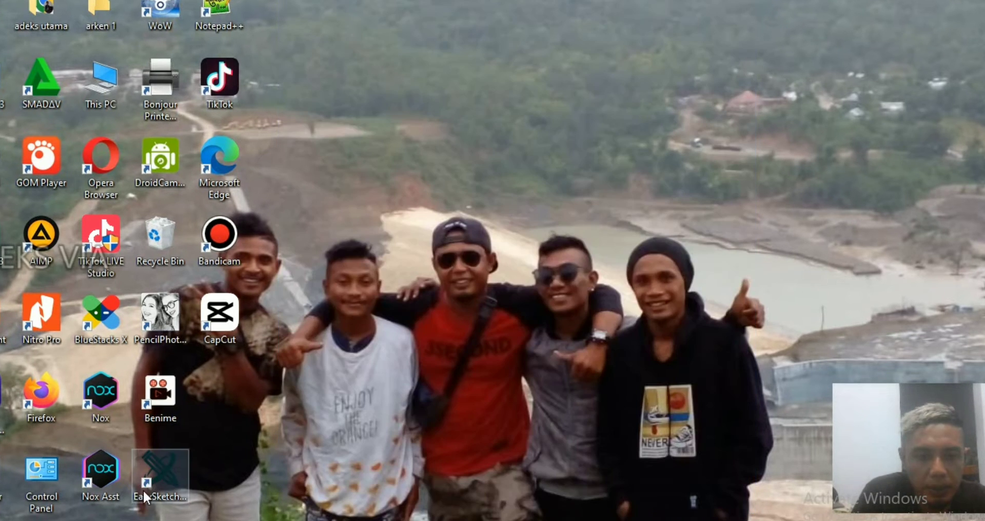
left_click(161, 467)
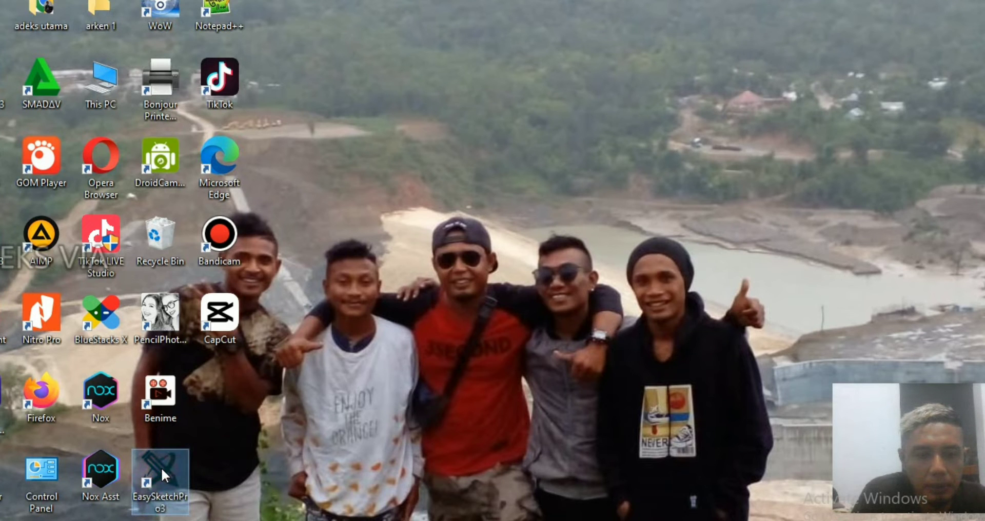
double_click(161, 467)
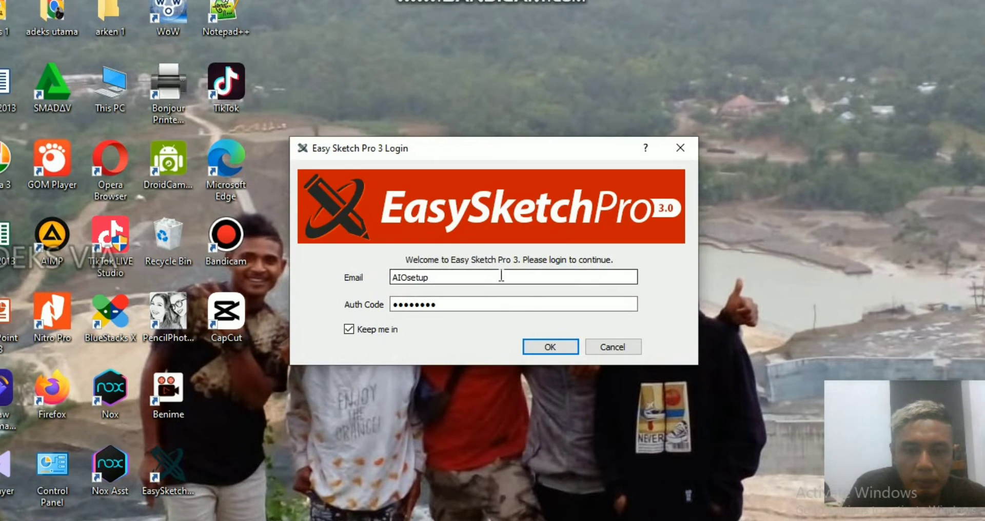
left_click(555, 345)
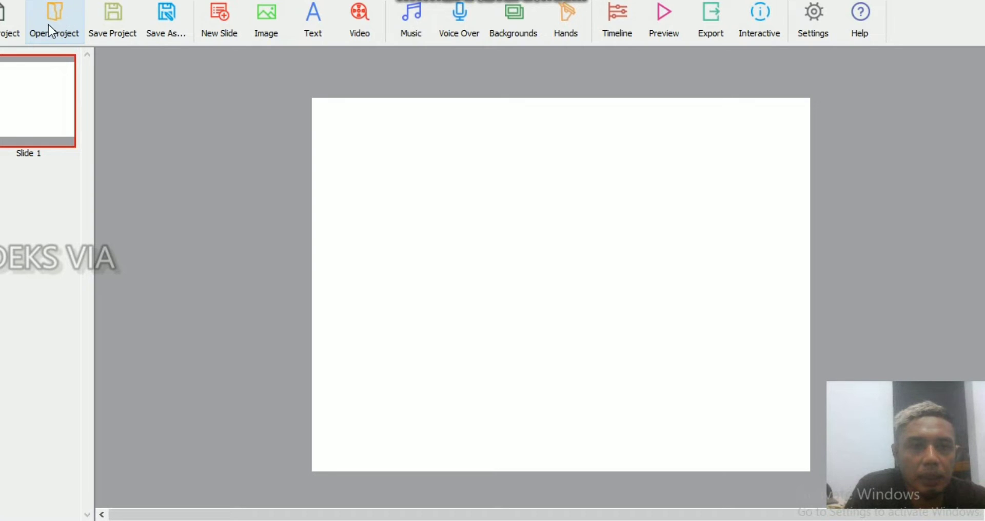
Step: Add a second blank slide to the project and delete it again
left_click(224, 23)
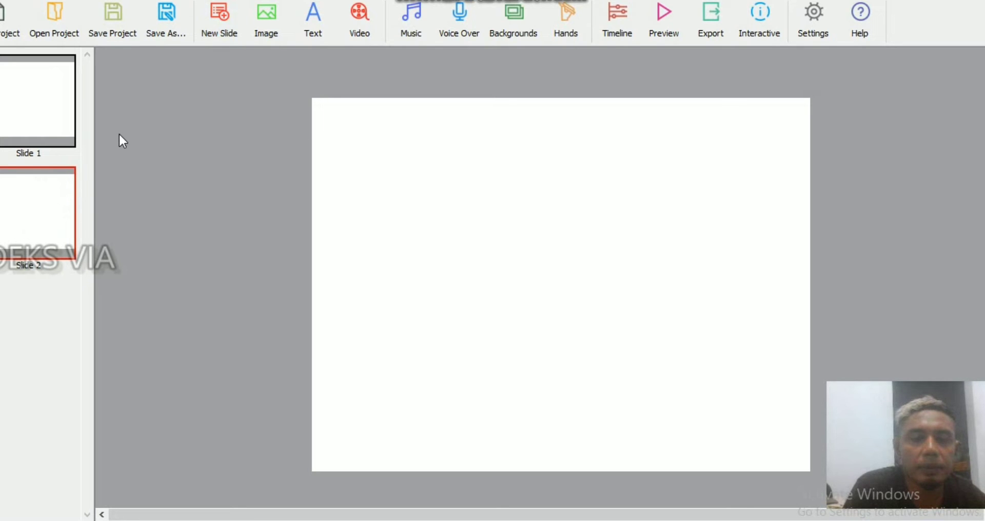
right_click(38, 190)
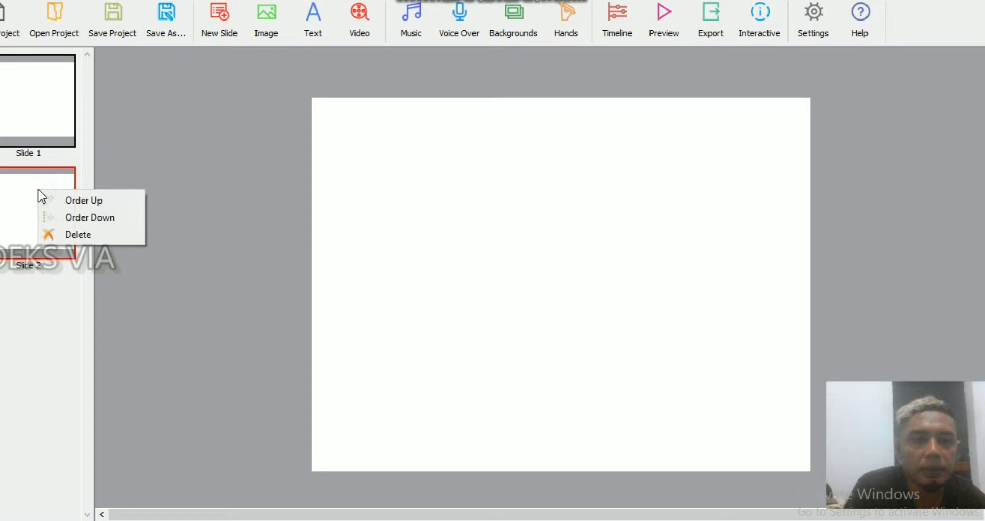
left_click(66, 235)
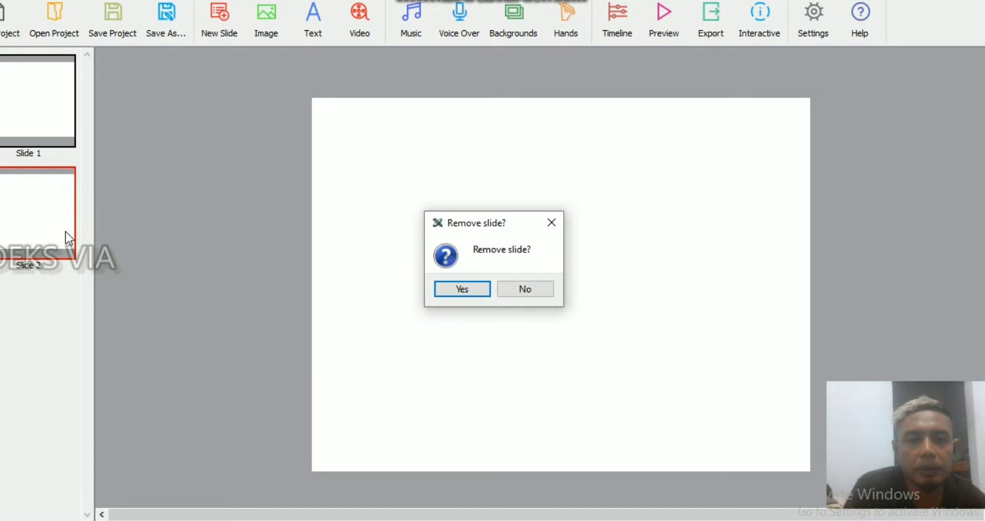
left_click(463, 290)
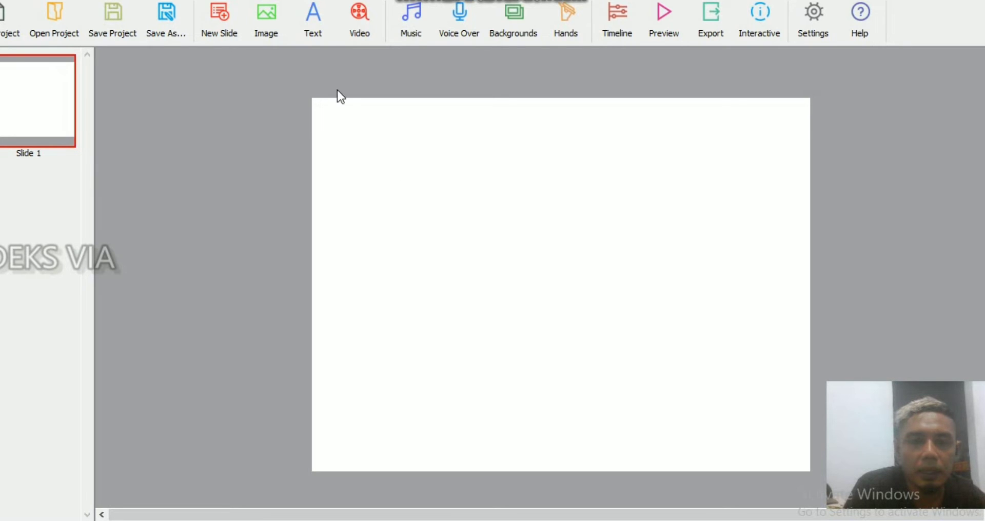
Step: Insert the Green Energy light bulb from the library's Alternative Energy category onto slide 1
left_click(266, 15)
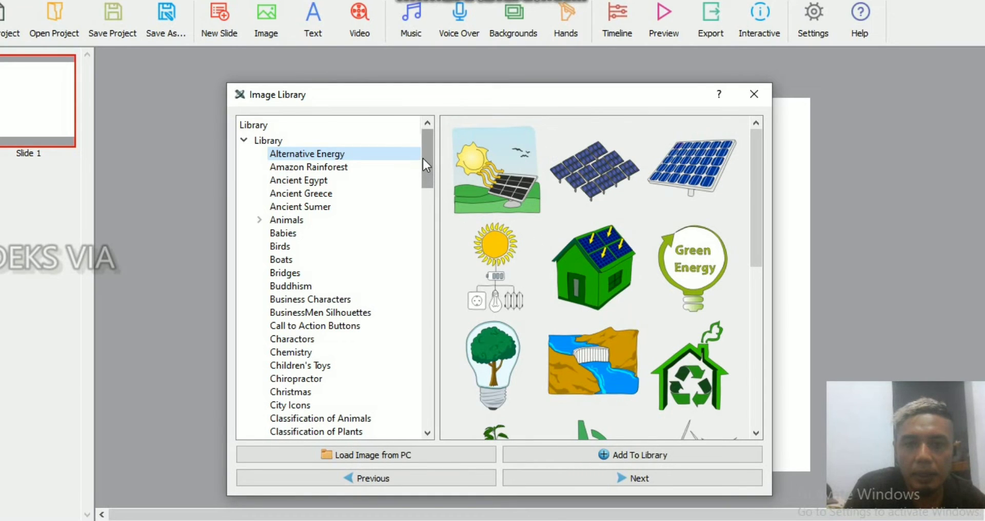
left_click_drag(423, 164, 424, 161)
double_click(689, 248)
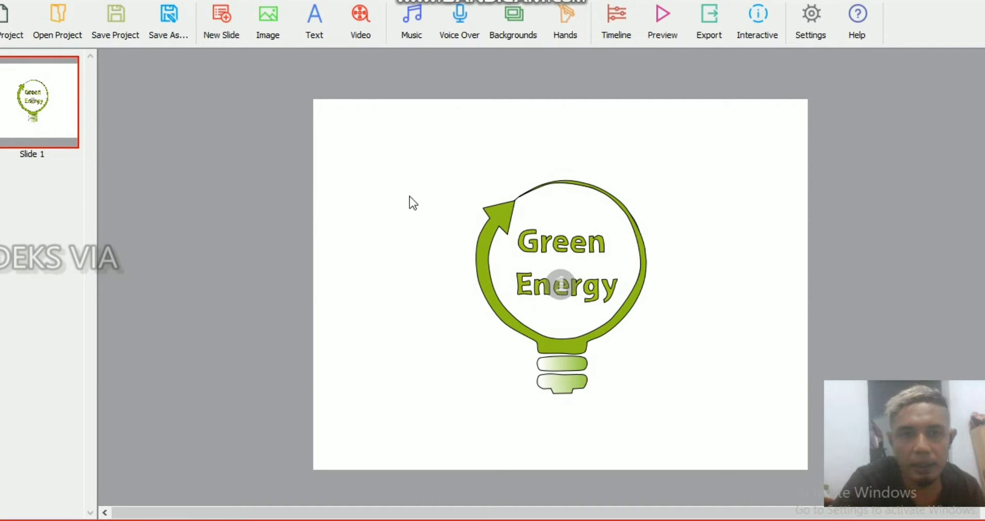
Step: Browse the Amazon Rainforest, Ancient Egypt and Animals categories of the image library and close it without inserting anything
left_click(267, 29)
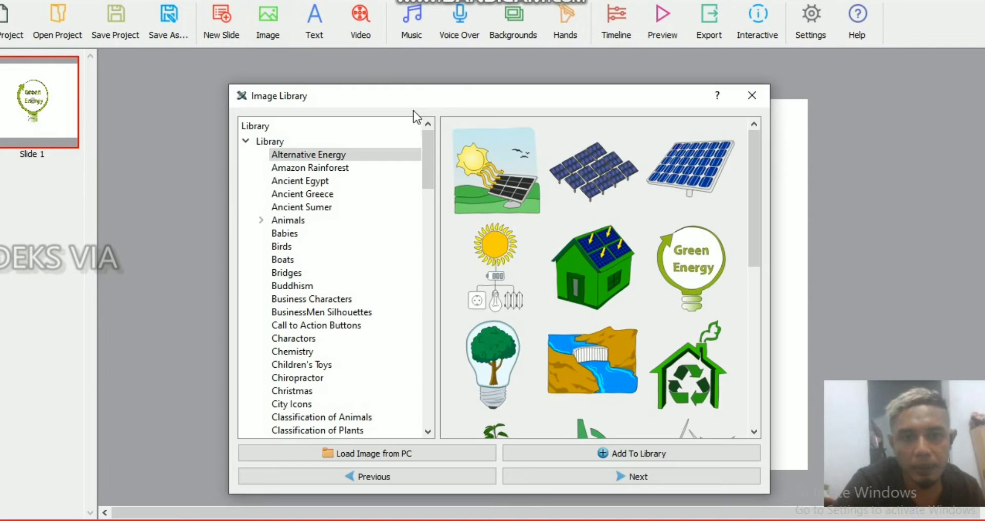
left_click(334, 171)
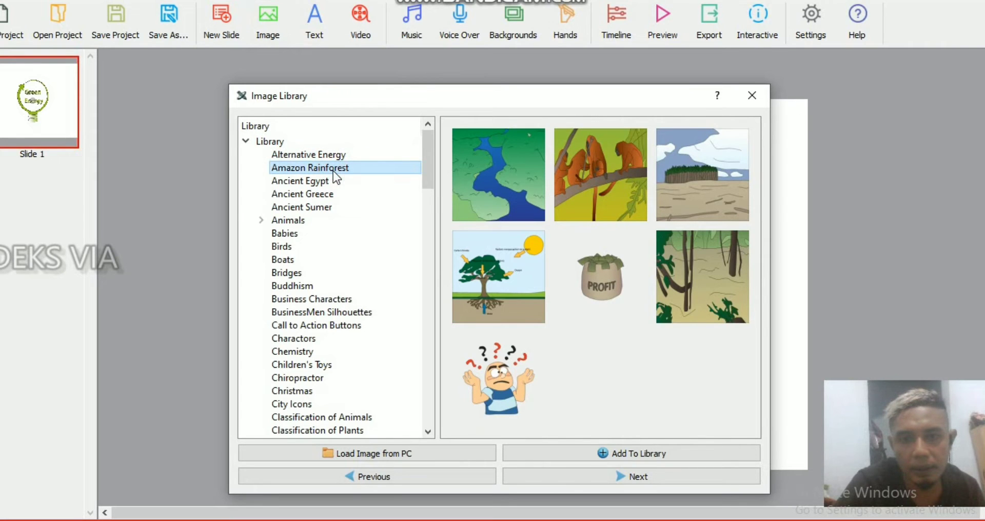
left_click(324, 183)
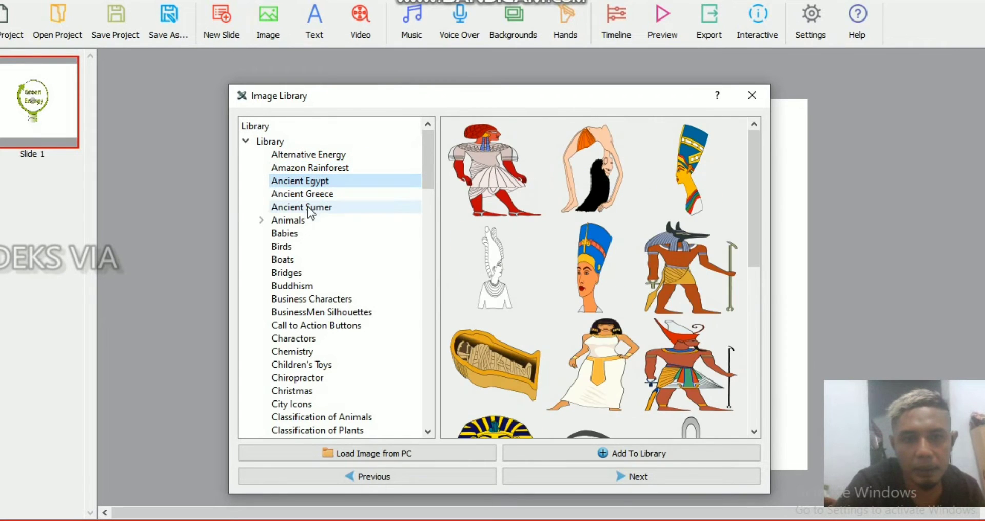
left_click(295, 221)
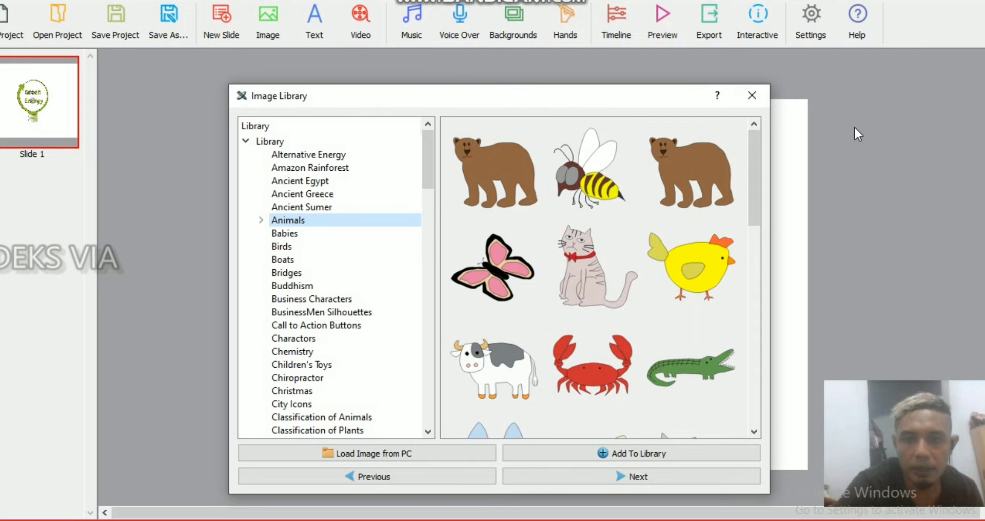
left_click(751, 95)
Step: Delete the Green Energy light bulb from slide 1
right_click(596, 242)
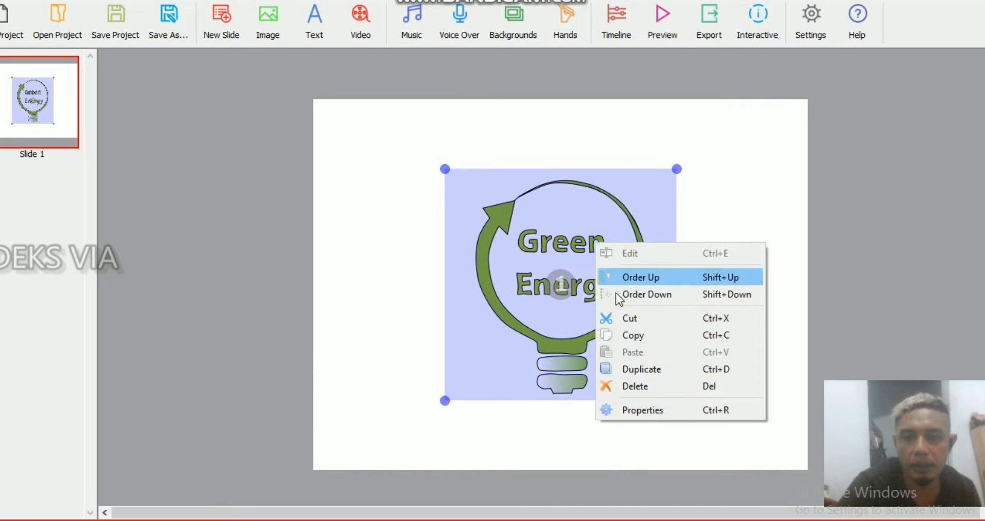
left_click(648, 387)
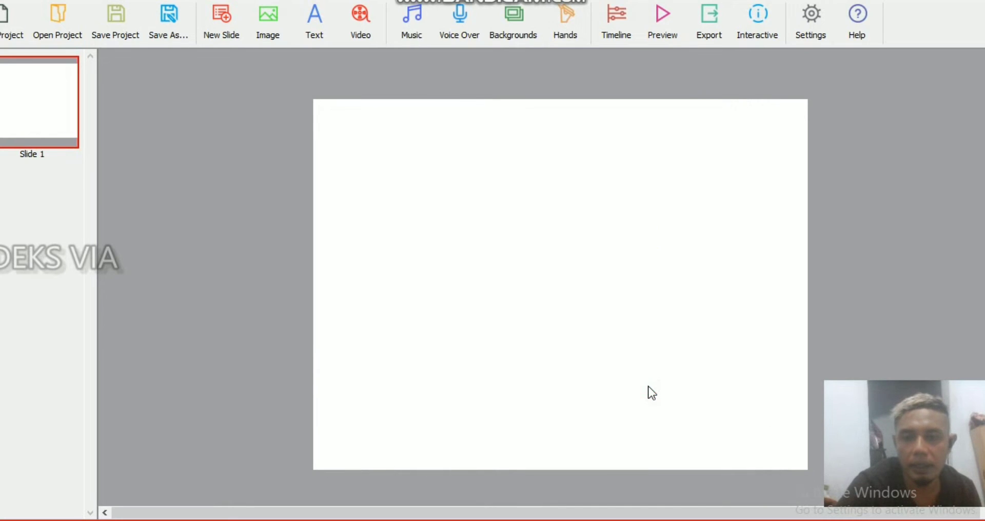
Step: Load the portrait sketch image_share-1667 from the fto folder in Pictures and add it to slide 1
left_click(267, 16)
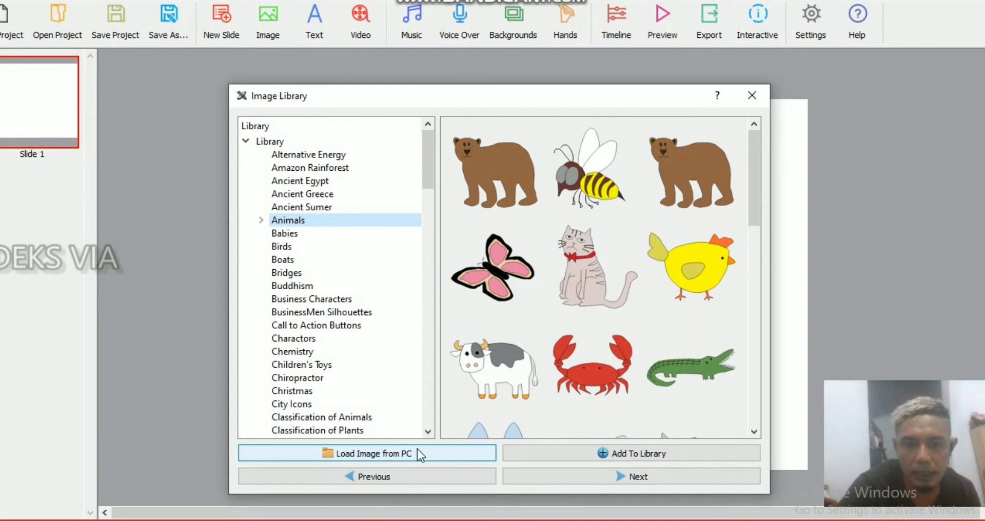
left_click(403, 453)
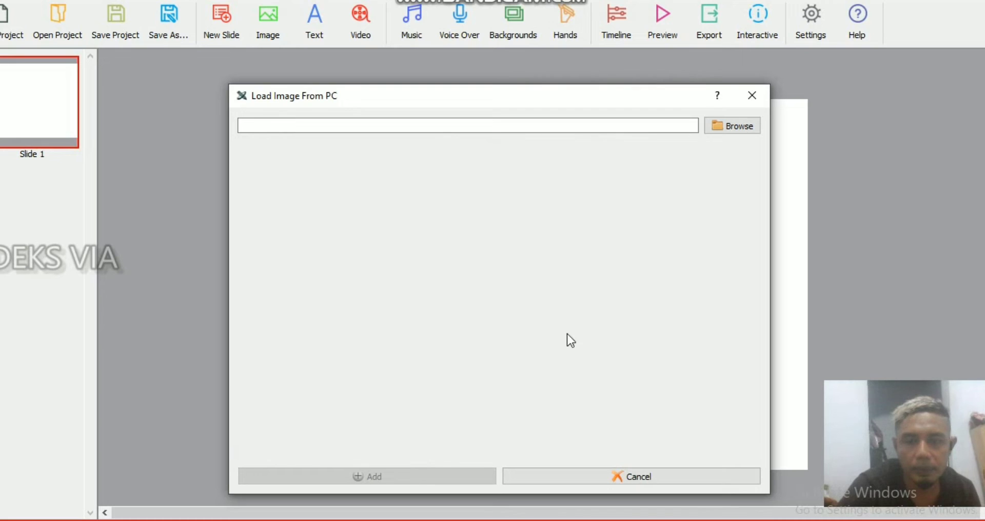
left_click(725, 129)
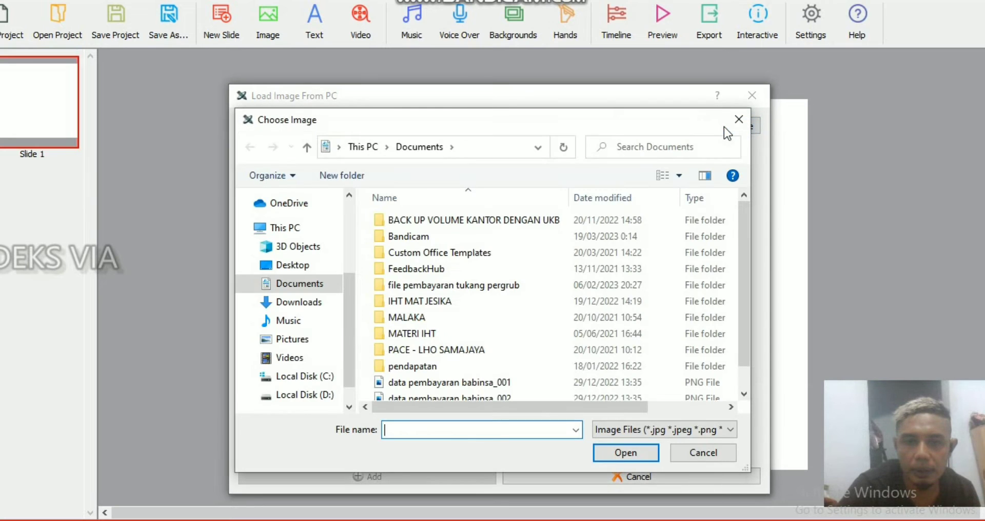
left_click(289, 341)
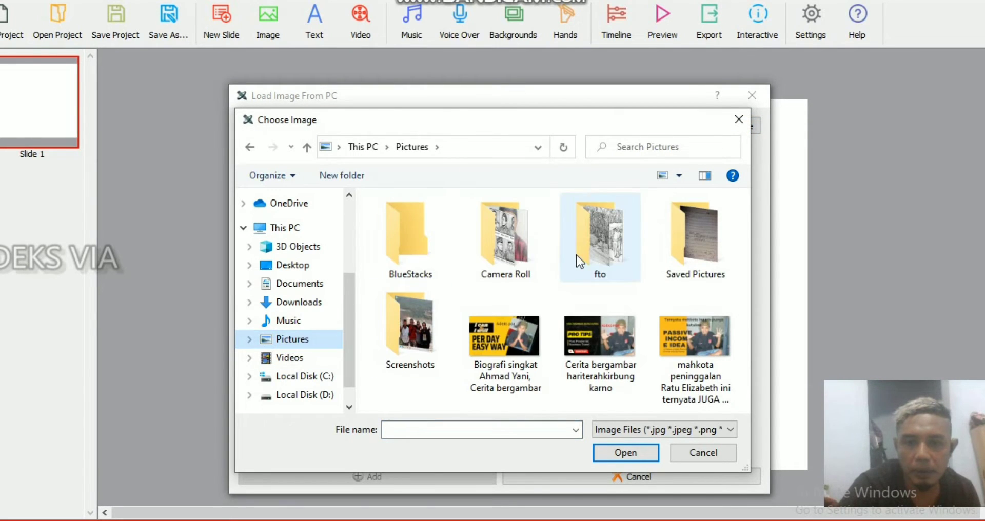
double_click(590, 254)
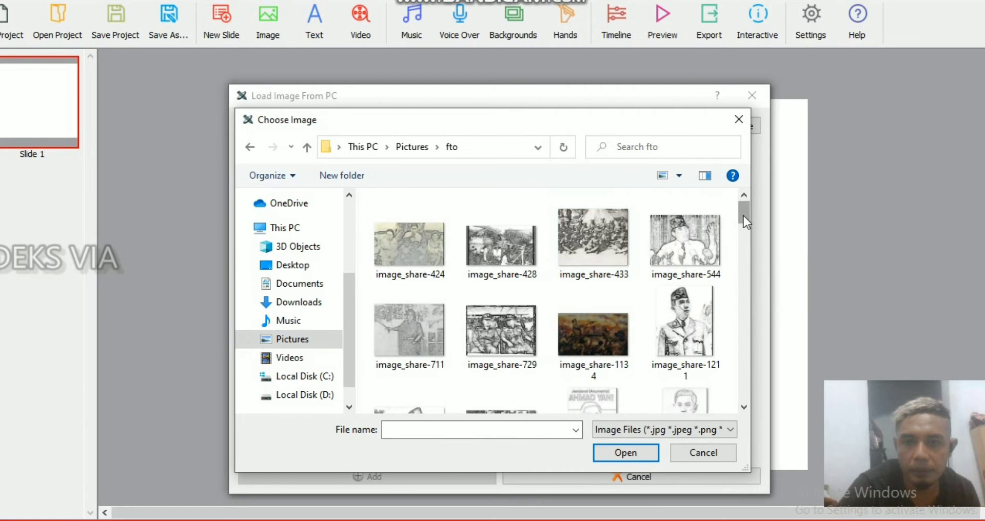
left_click_drag(743, 217, 743, 232)
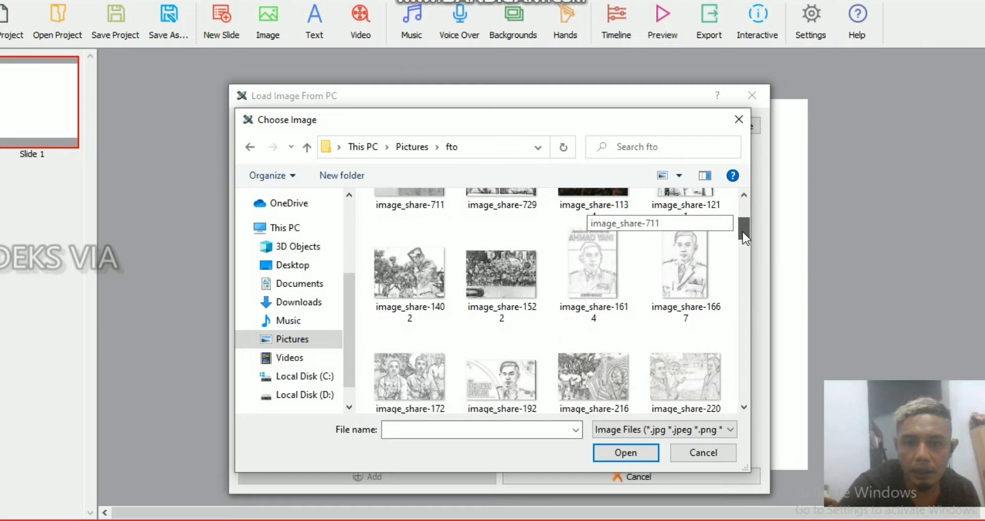
left_click(674, 266)
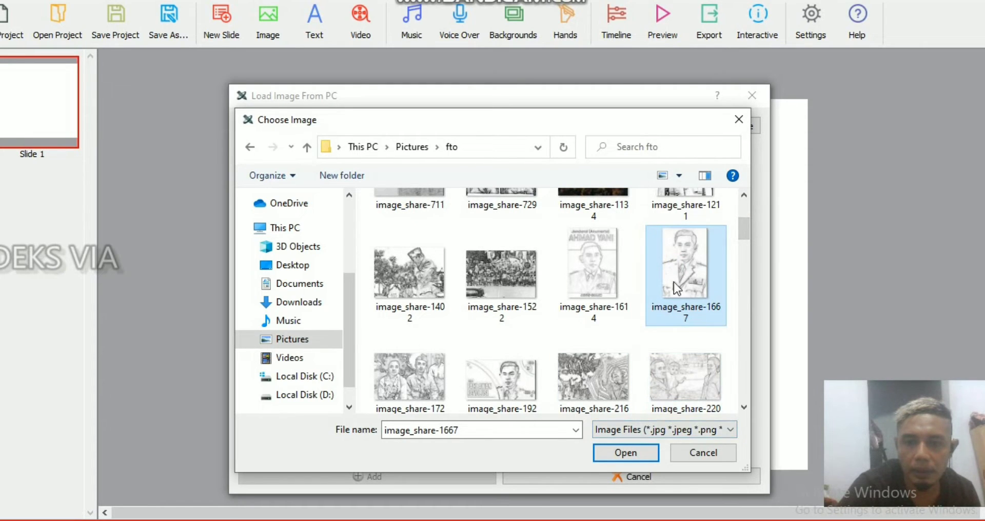
left_click(610, 272)
left_click(672, 268)
left_click(603, 455)
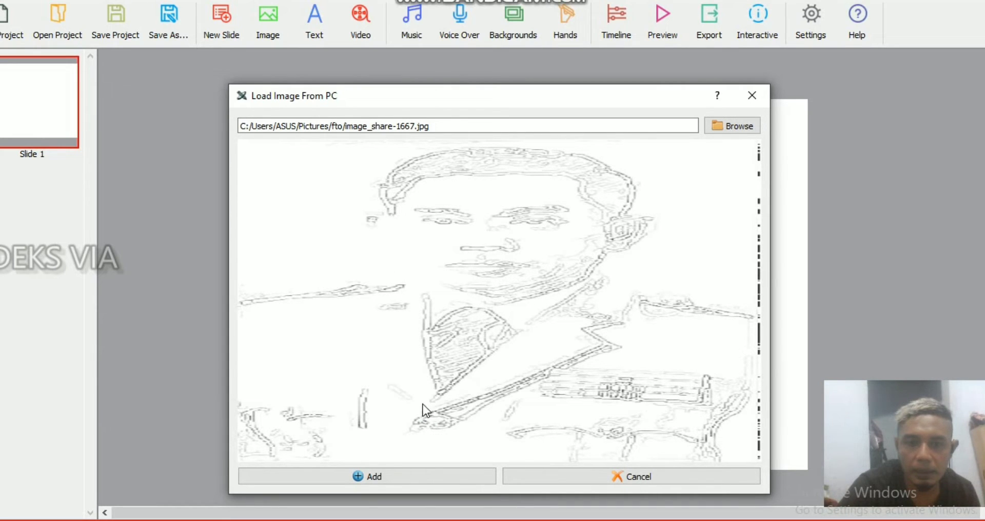
left_click(380, 478)
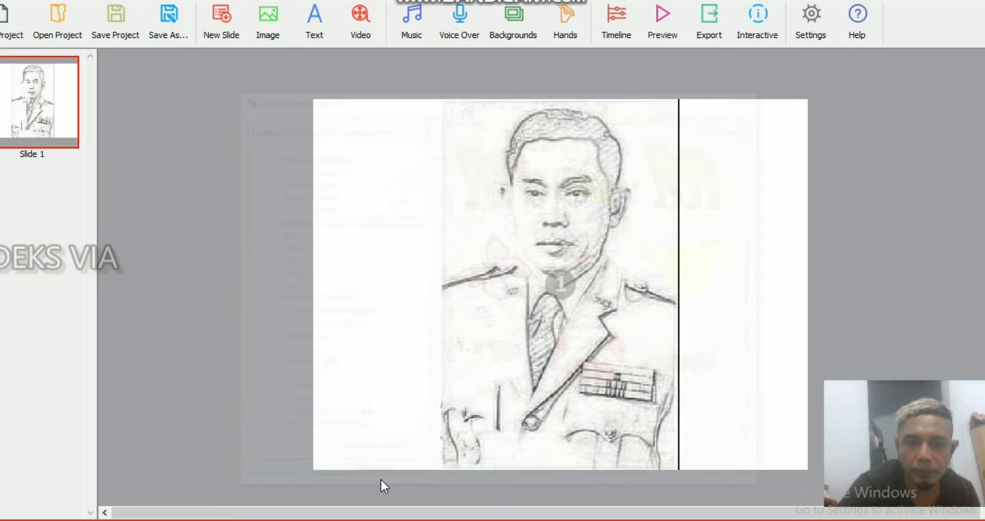
Step: Shrink the portrait sketch to about a third of the canvas height and place it in the canvas's upper-left corner
left_click(581, 298)
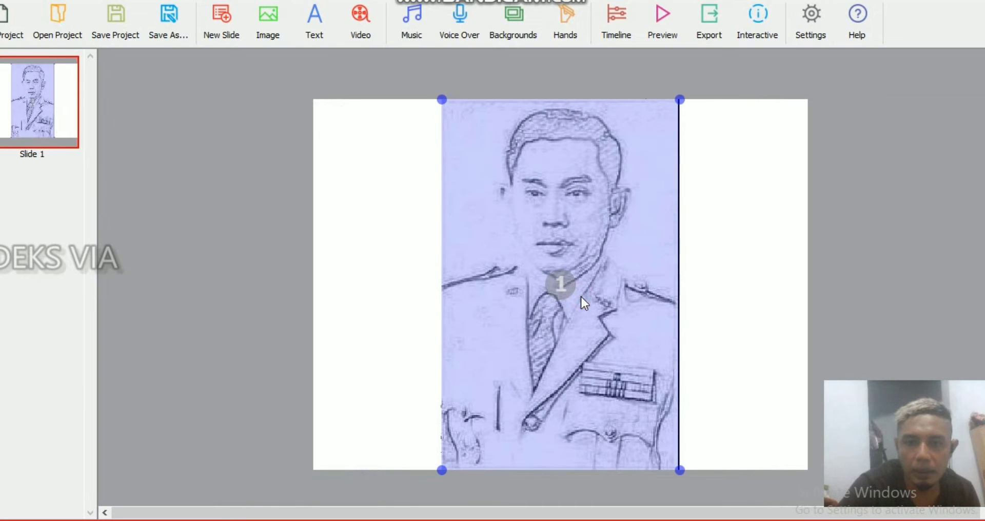
left_click_drag(680, 99, 361, 117)
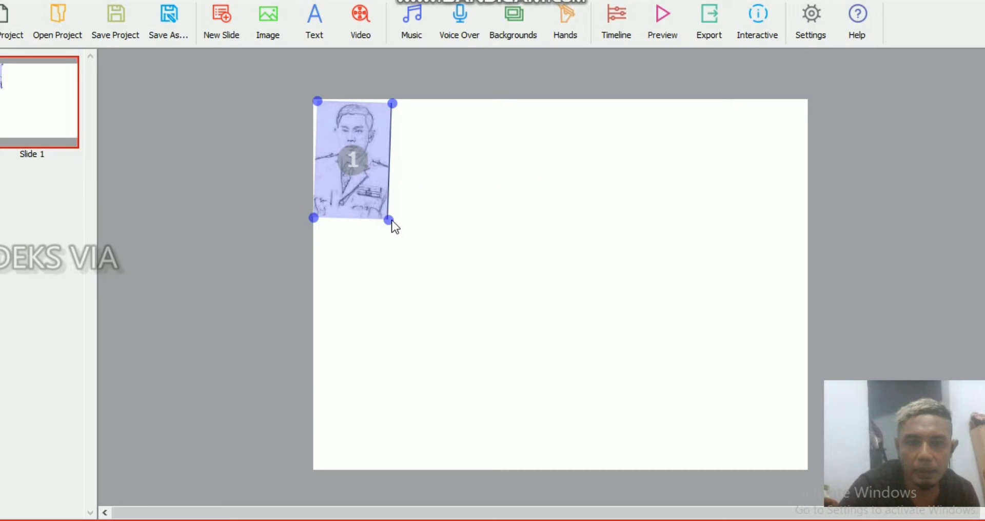
mouse_move(389, 219)
left_mouse_down()
mouse_move(398, 218)
mouse_move(389, 221)
left_mouse_up()
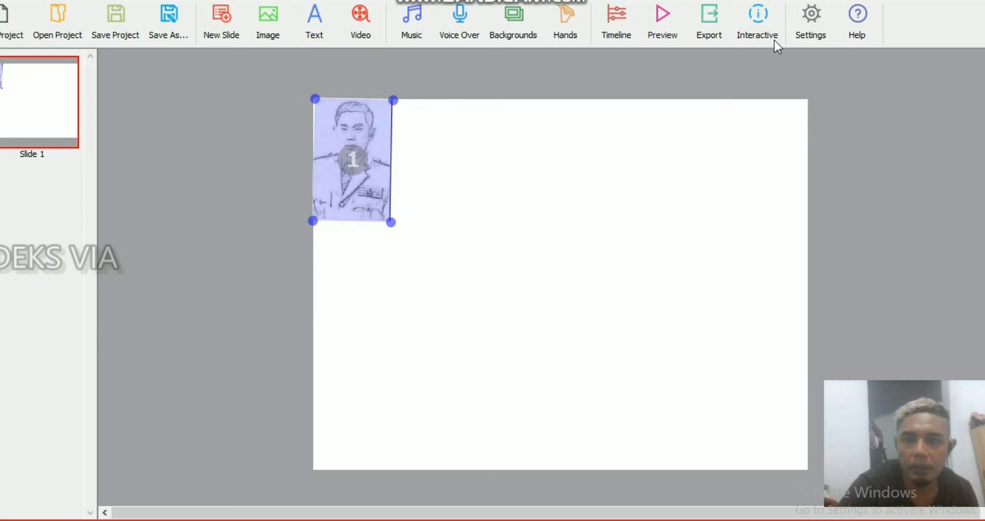
Step: Set the project's canvas size to 1280x720, keep the white background and save the properties
left_click(802, 19)
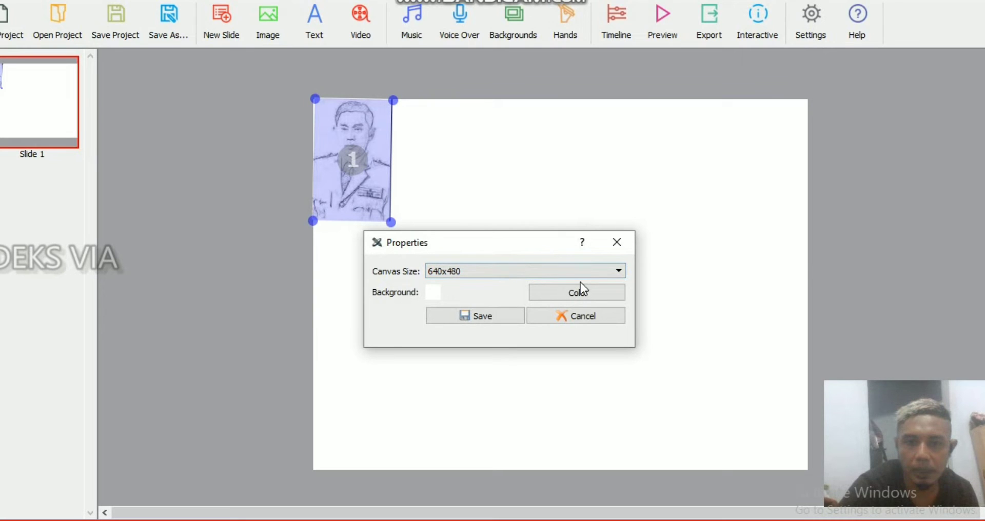
left_click(617, 272)
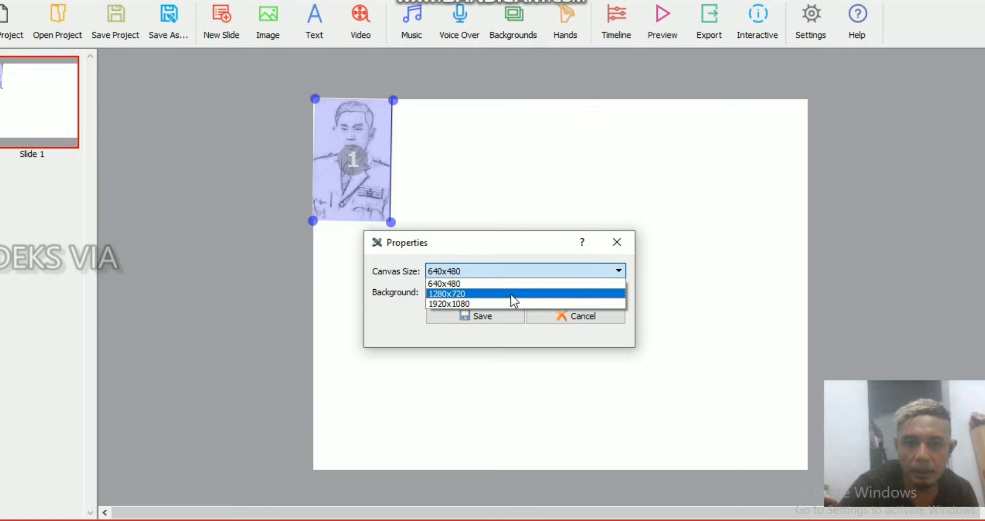
left_click(481, 297)
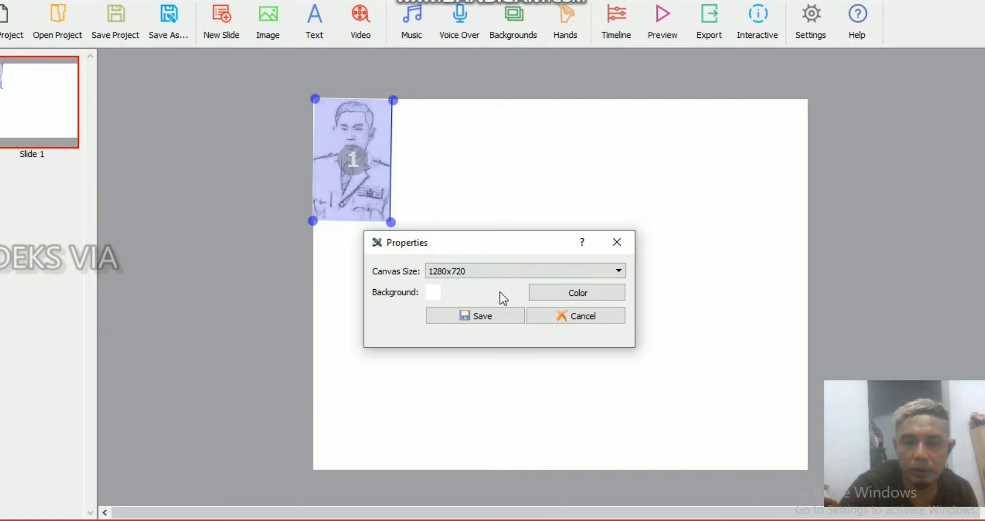
left_click(548, 292)
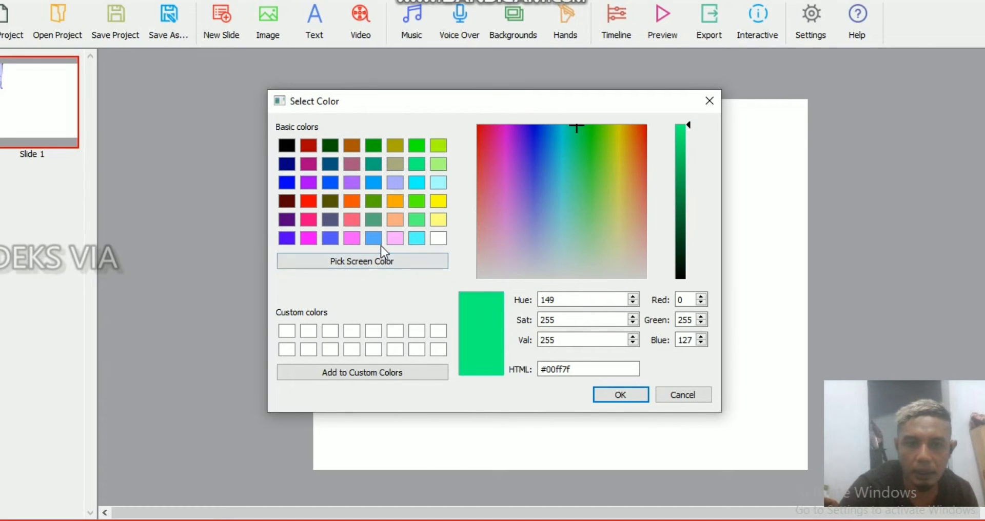
left_click(678, 396)
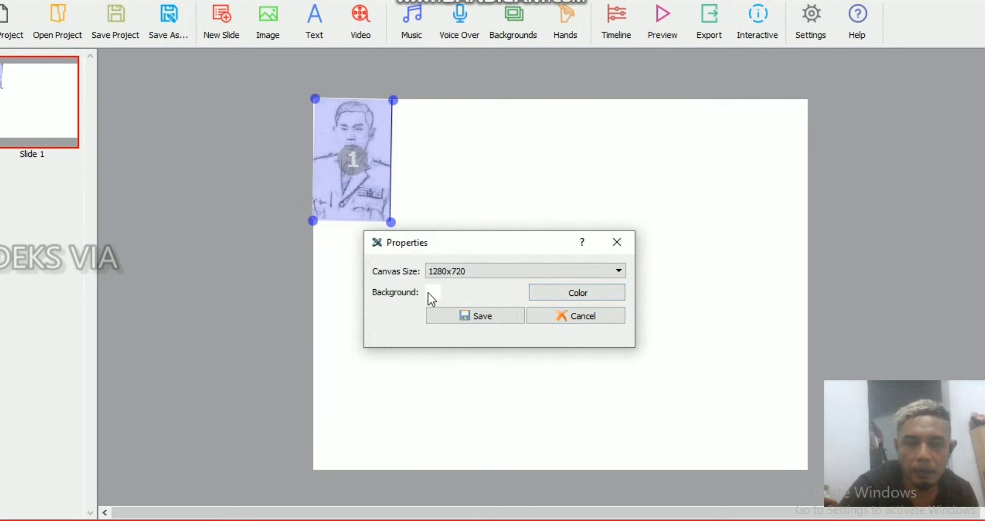
left_click(454, 315)
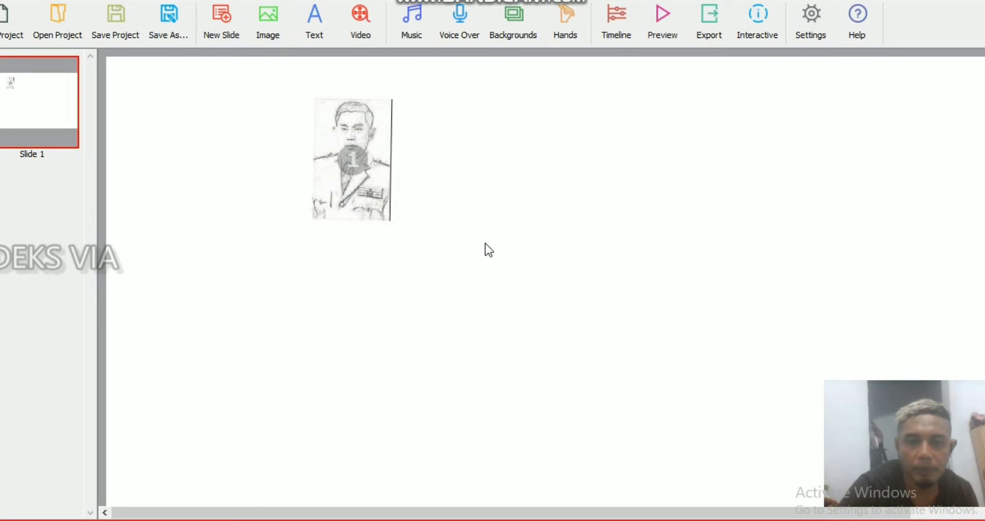
Step: Move the portrait sketch into the upper-left corner of the enlarged canvas, make it slightly larger and deselect it
left_click(364, 126)
left_click_drag(364, 126, 165, 91)
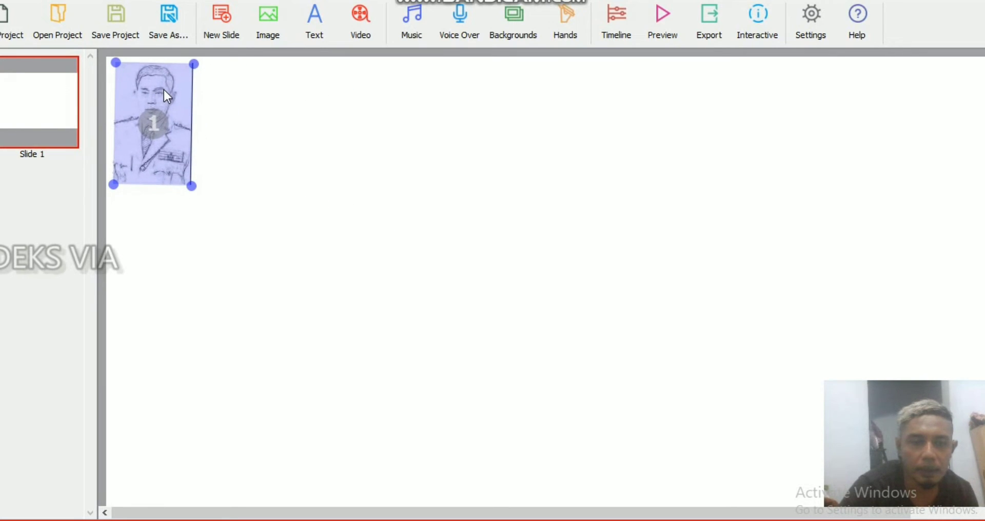
left_click_drag(193, 189, 202, 202)
left_click_drag(165, 127, 169, 137)
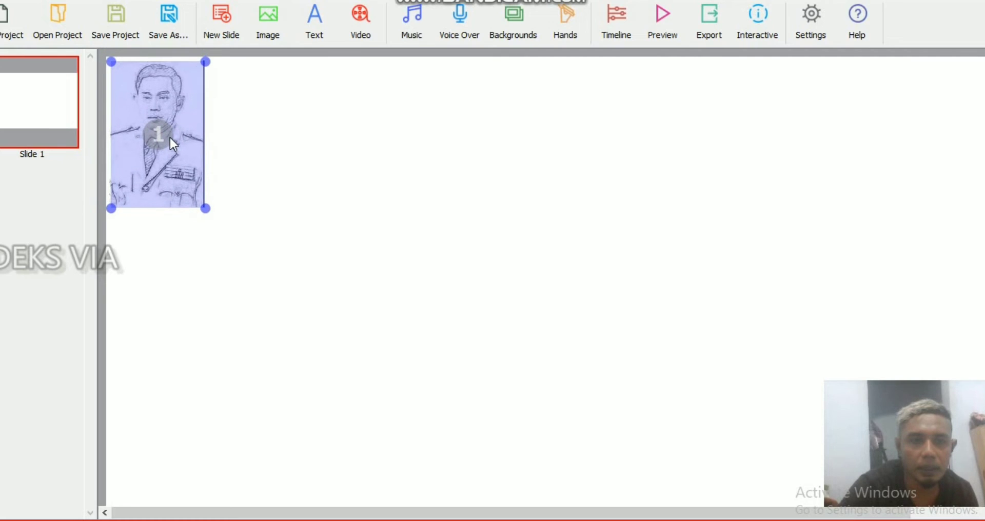
left_click(299, 146)
Step: Start a new text object and set its font to Monotype Corsiva in italic
left_click(314, 17)
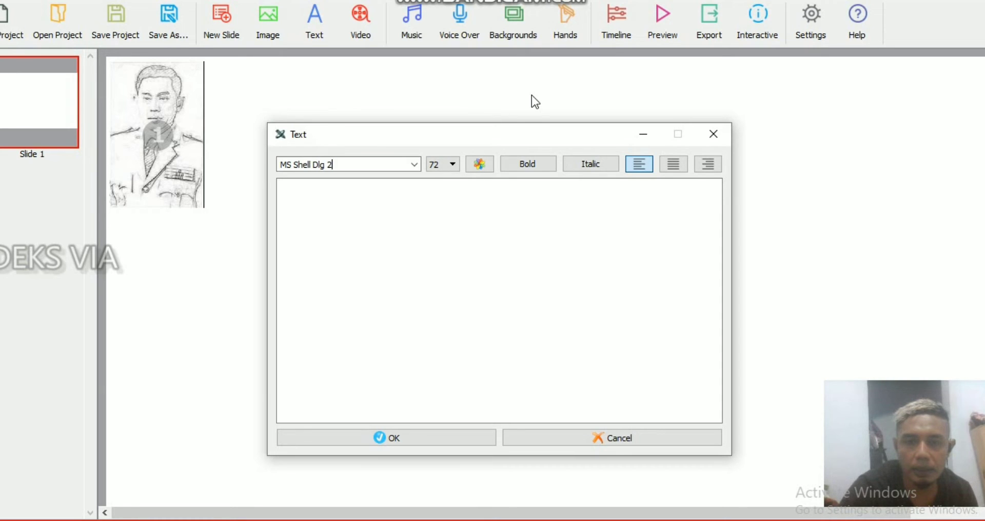
left_click(591, 163)
left_click(414, 164)
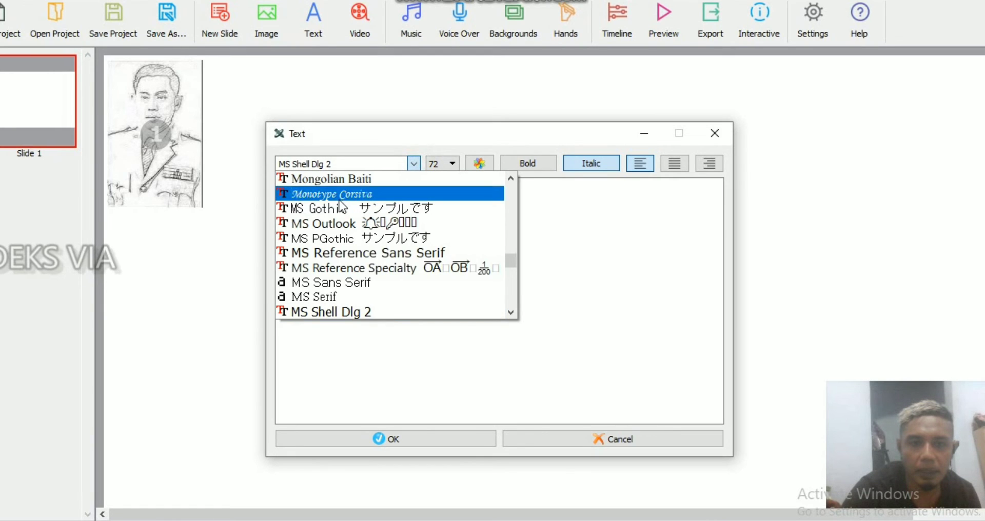
left_click(340, 198)
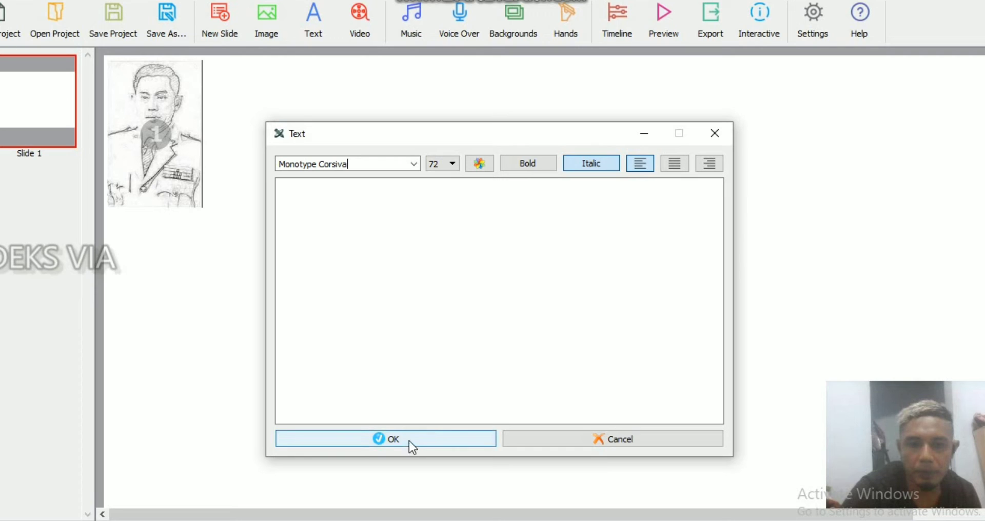
Step: Enter the text "aku cinta" in the new text object and set its font size to 48
left_click(412, 194)
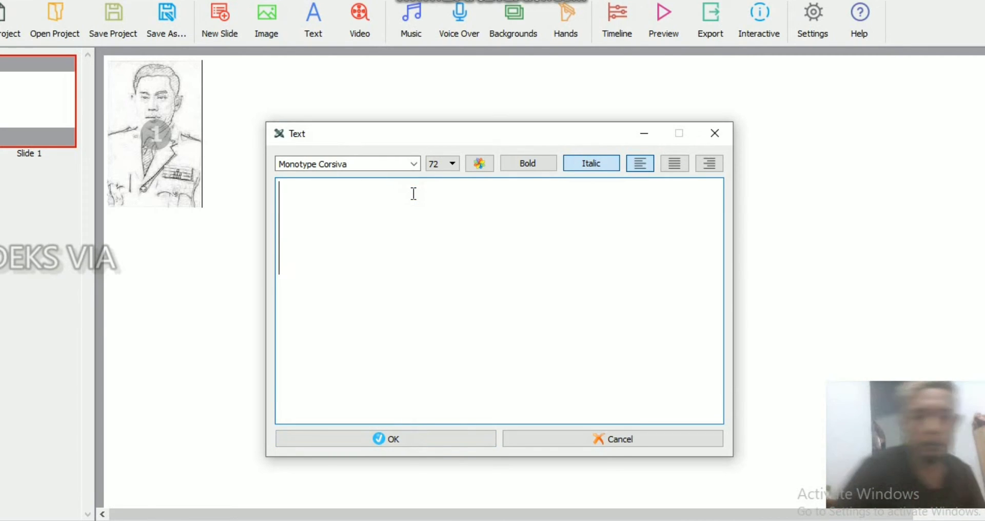
type("aku cinta")
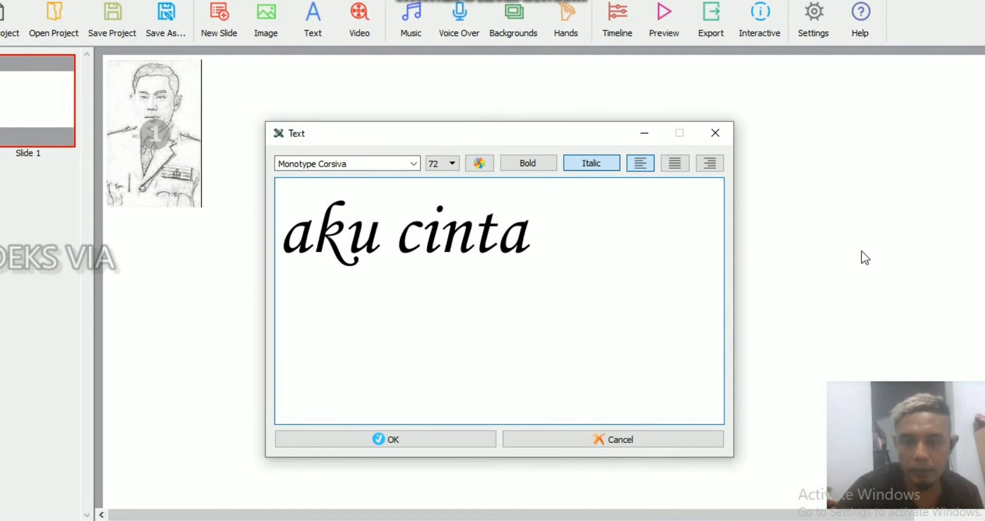
left_click(453, 164)
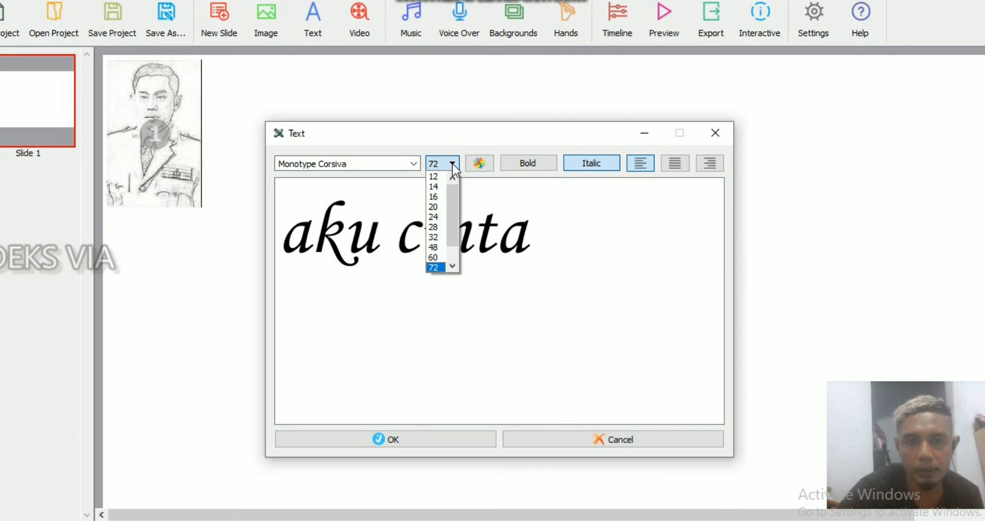
left_click(435, 247)
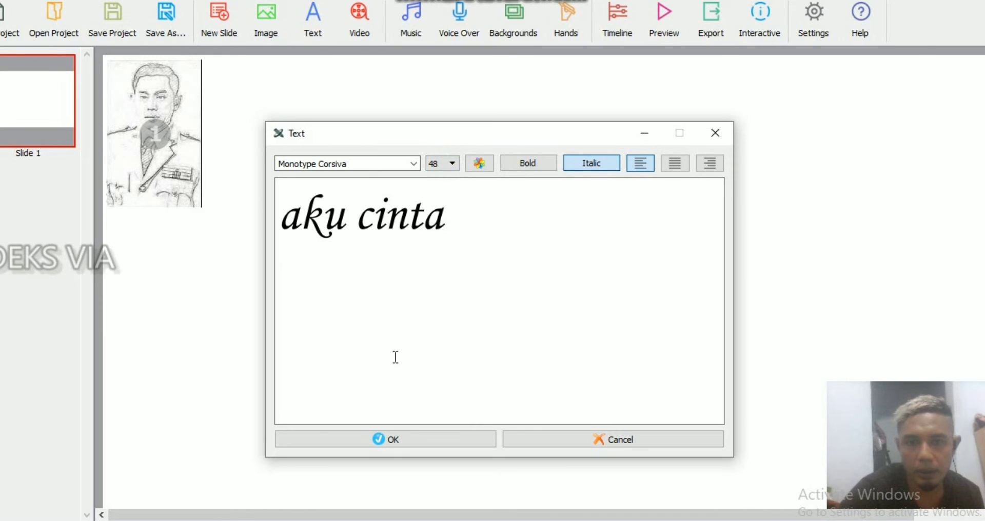
Step: Colour the "aku cinta" text orange (#ff5500) and add it to the slide
left_click(478, 165)
left_click(351, 204)
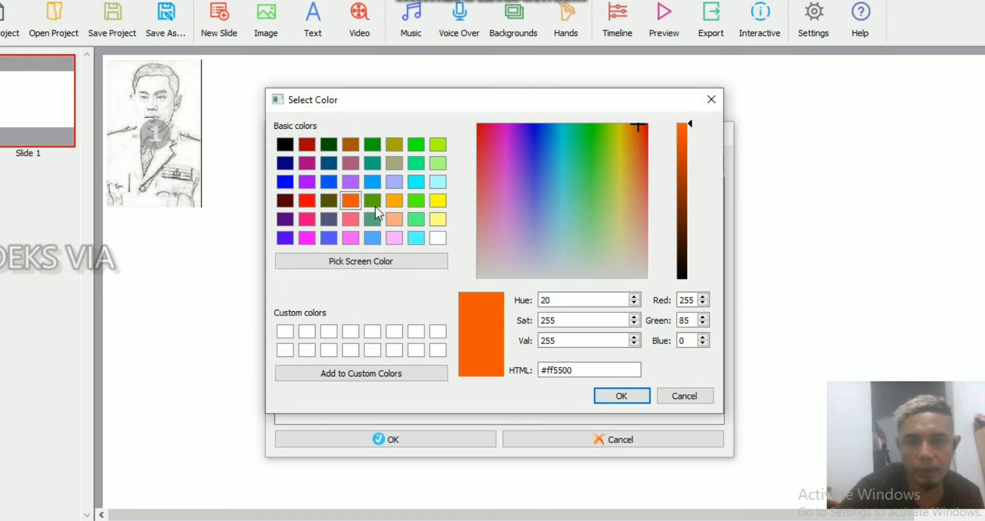
left_click(610, 396)
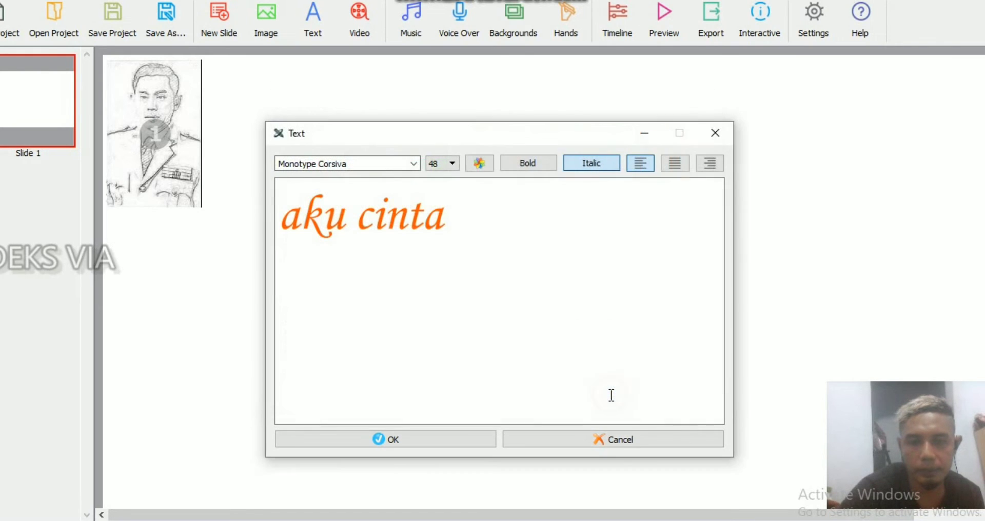
left_click(383, 442)
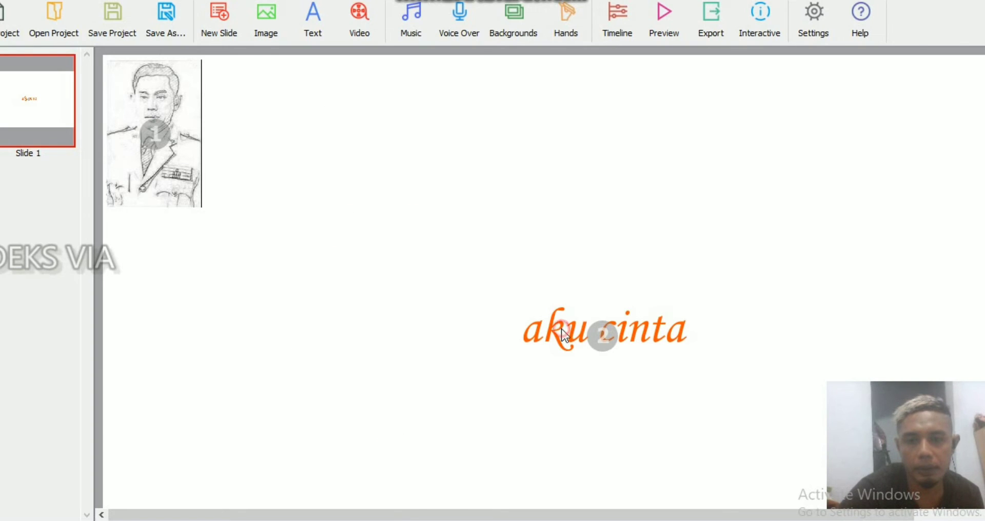
Step: Move the "aku cinta" text beside the portrait sketch, deselect it and delete it from the slide
left_click(563, 332)
left_click_drag(539, 302, 304, 114)
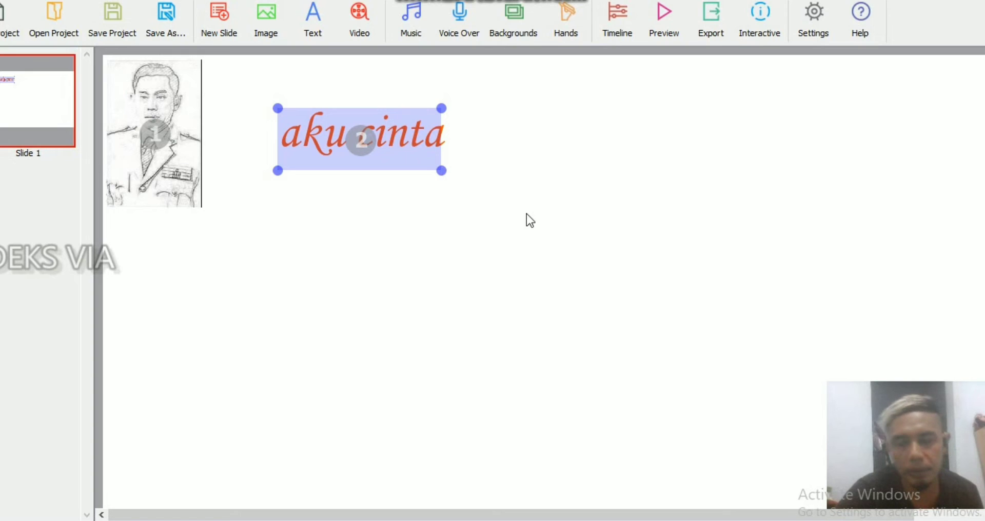
left_click(341, 231)
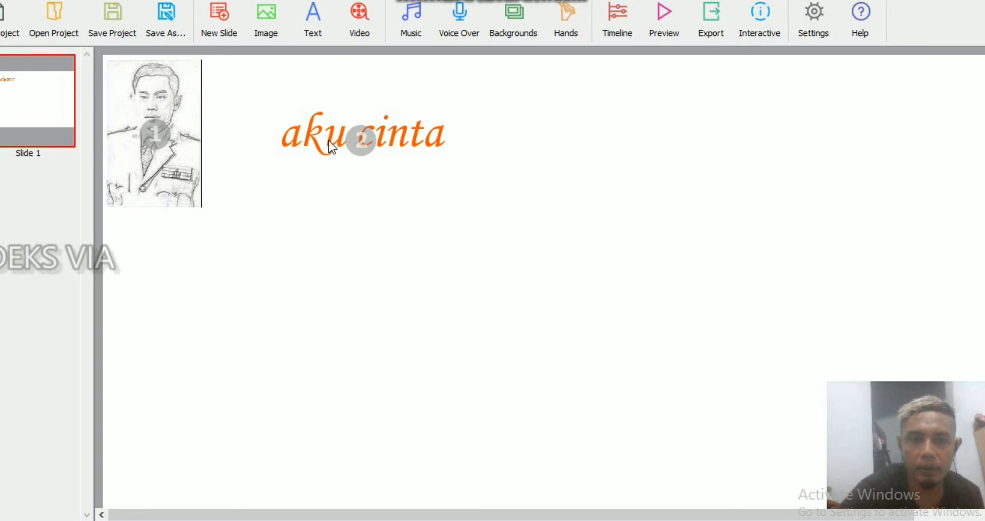
key("Delete")
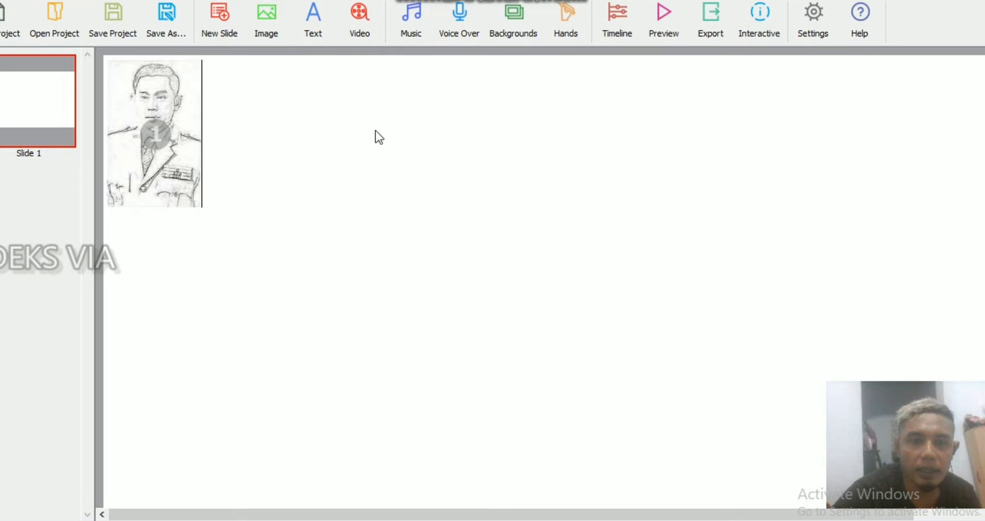
Step: Browse the small-size WhiteMale draw hands in the Hands Library and close it without choosing one
left_click(555, 15)
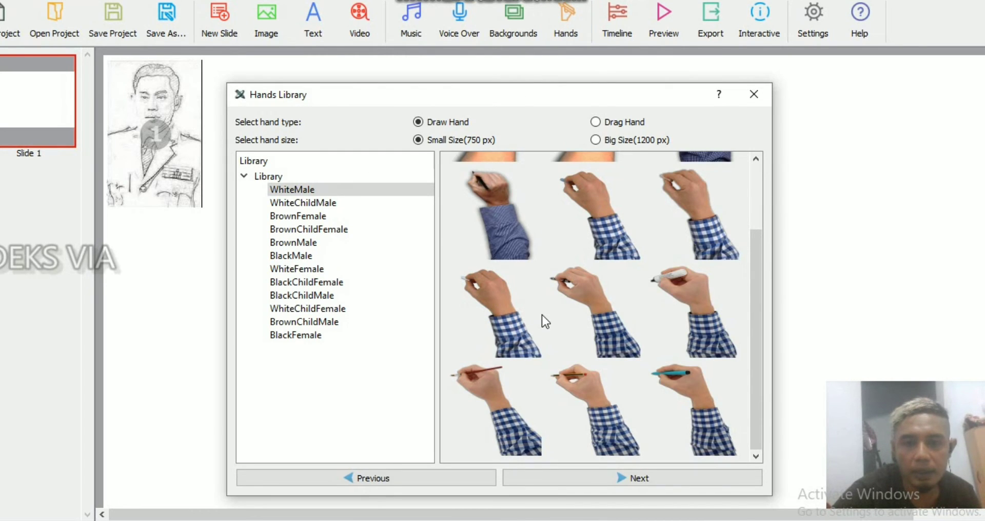
left_click_drag(750, 300, 925, 213)
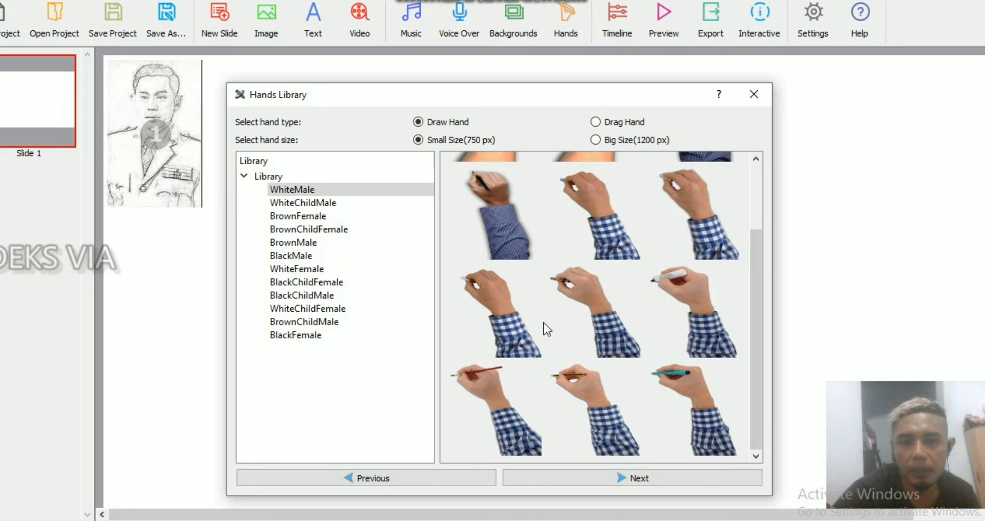
left_click(759, 94)
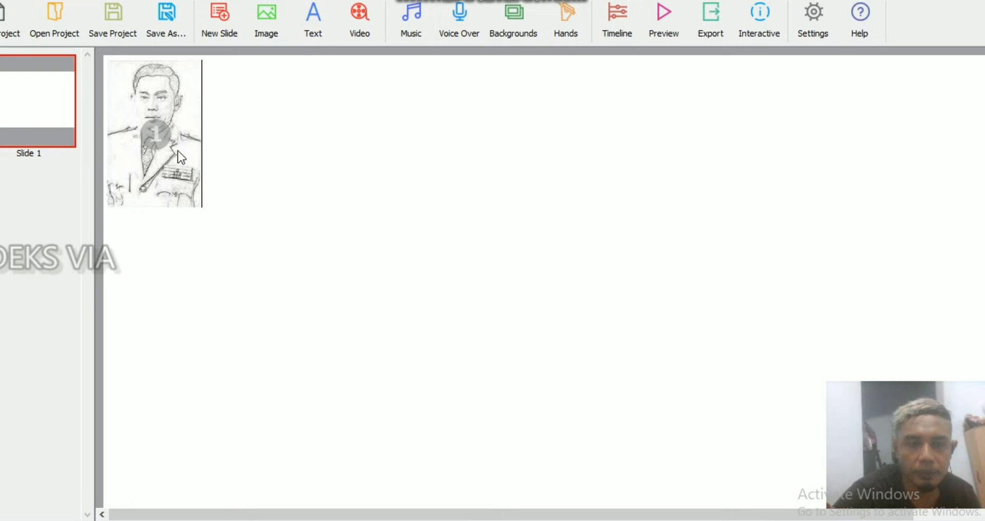
Step: Try Draw by hand as the portrait sketch's draw style, return it to Draw and save the properties
left_click(176, 171)
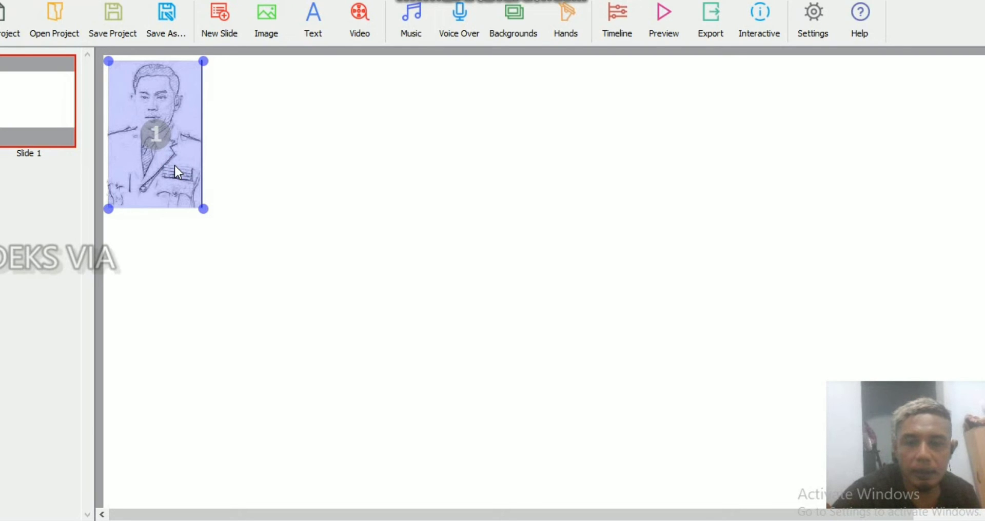
right_click(176, 171)
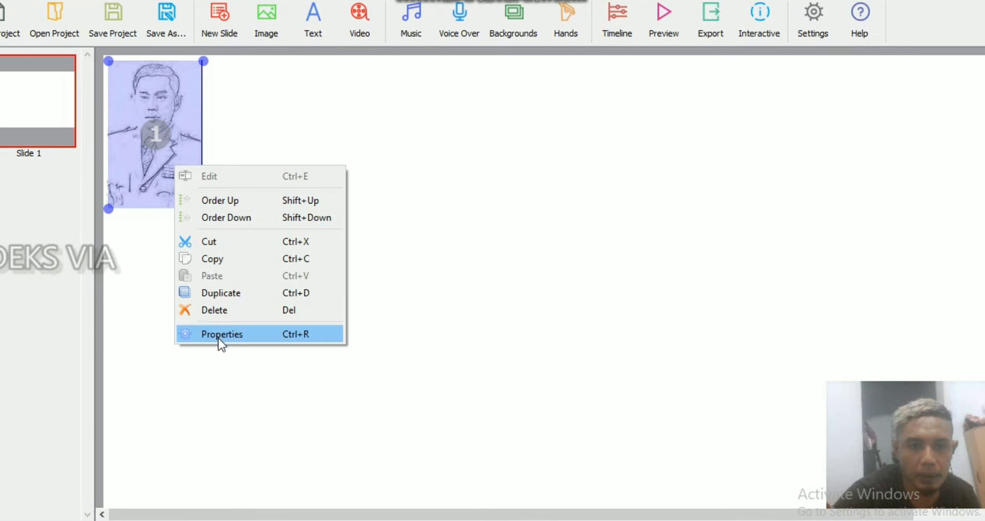
left_click(273, 334)
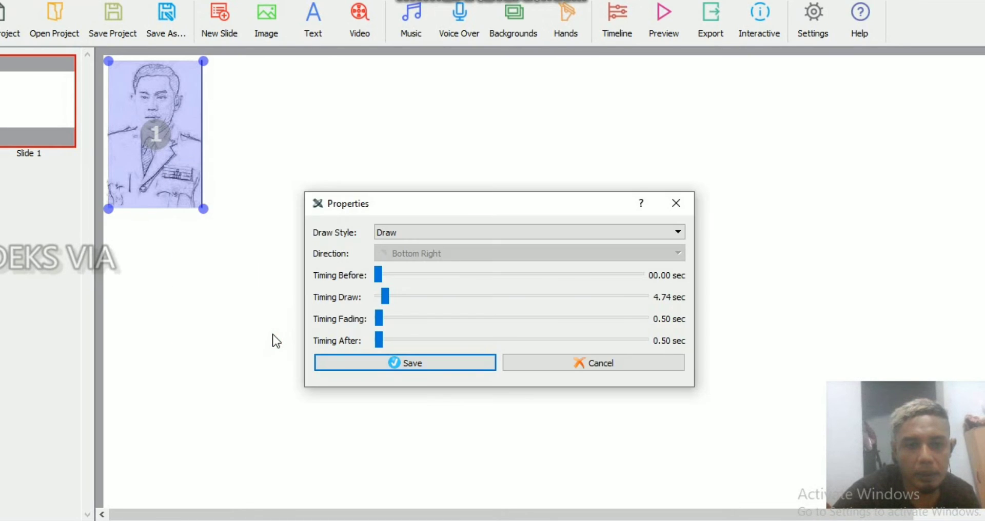
left_click(620, 232)
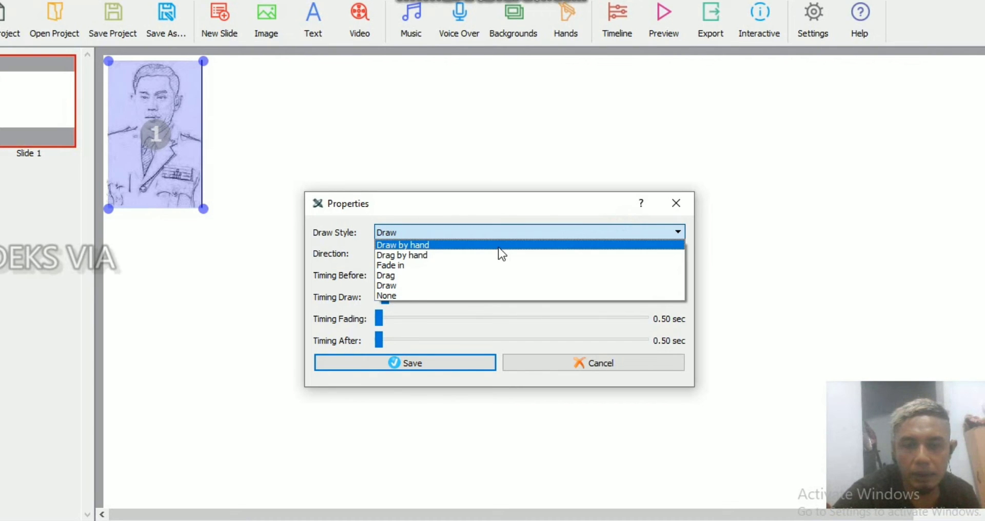
left_click(499, 246)
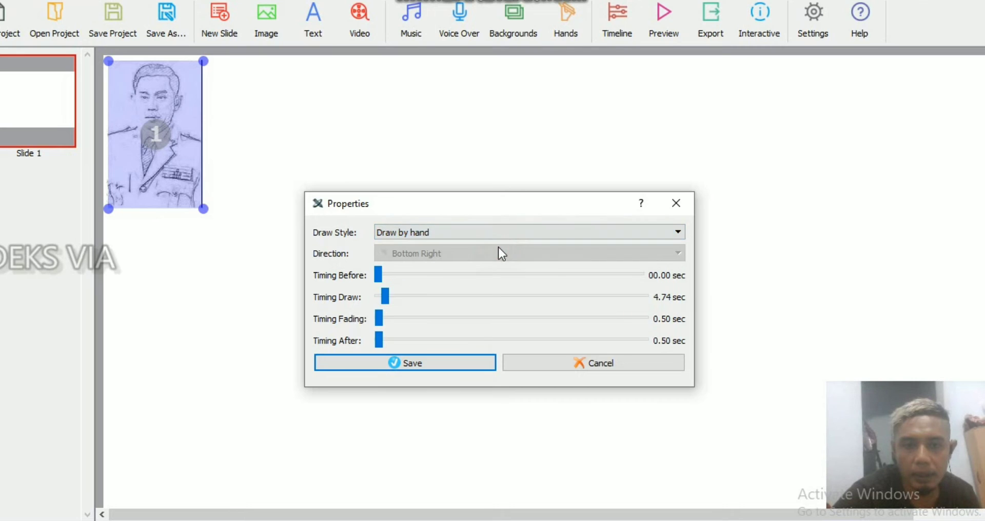
left_click(604, 230)
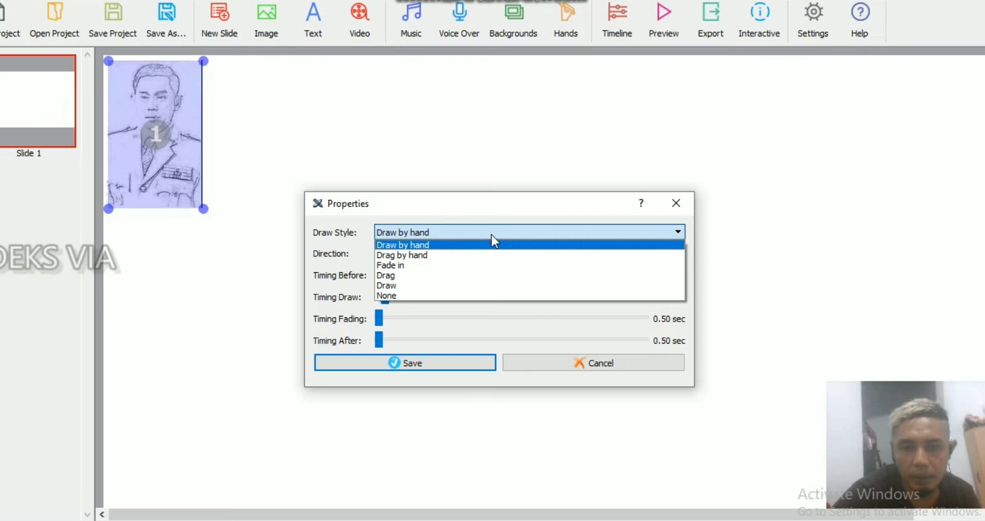
left_click(408, 286)
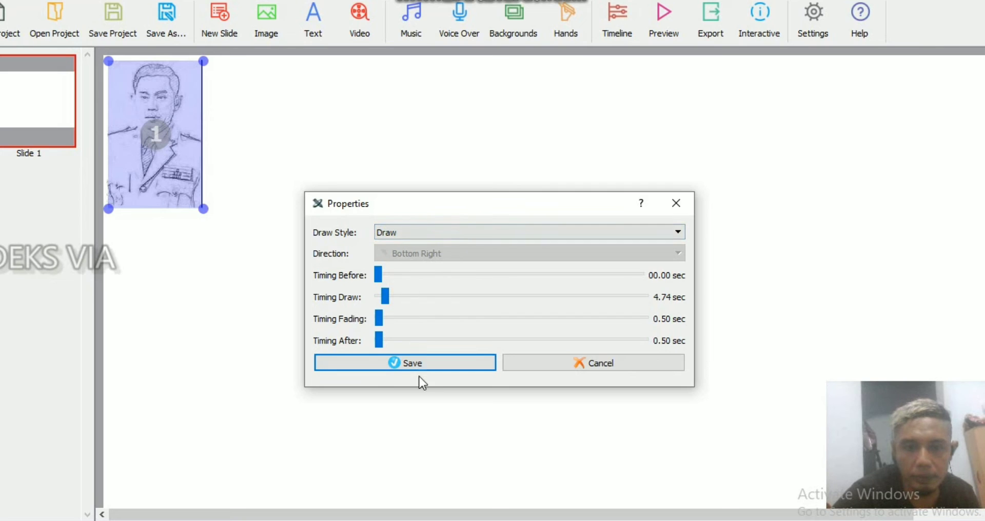
left_click(418, 357)
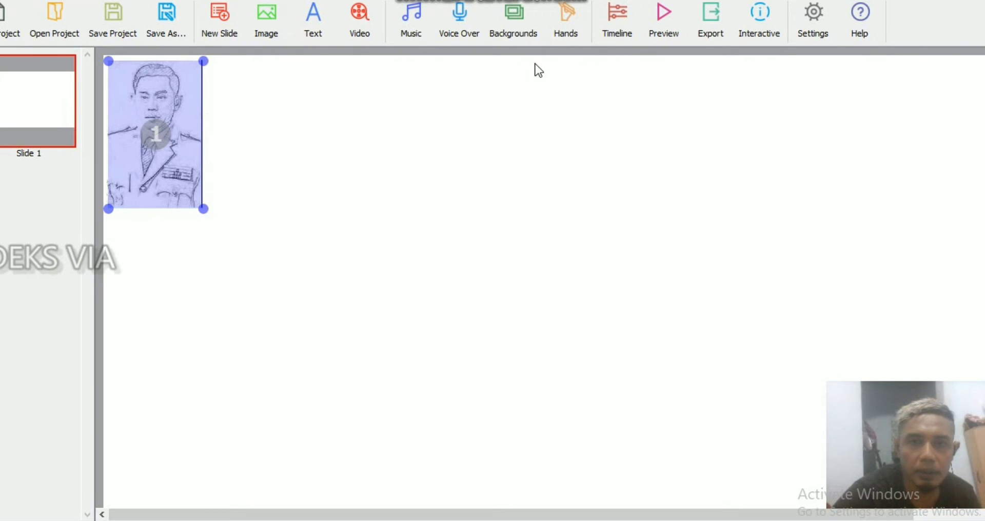
Step: Preview the portrait sketch's drawing animation and review the Timing Draw setting in its properties
left_click(649, 26)
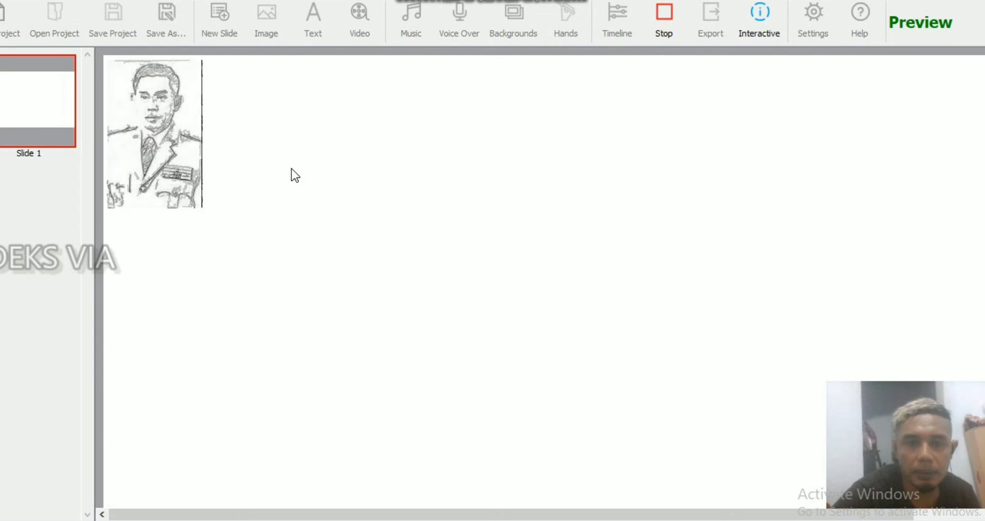
left_click(156, 112)
right_click(157, 118)
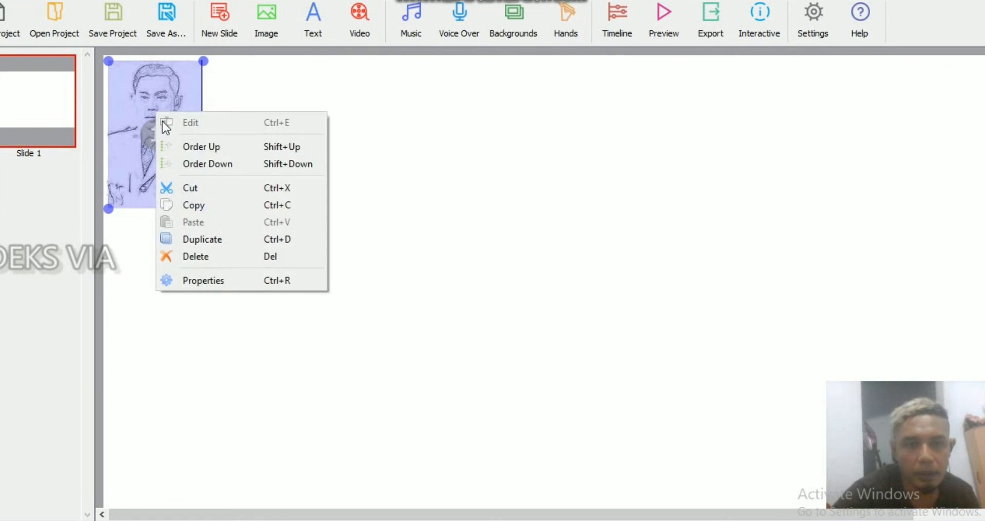
left_click(214, 281)
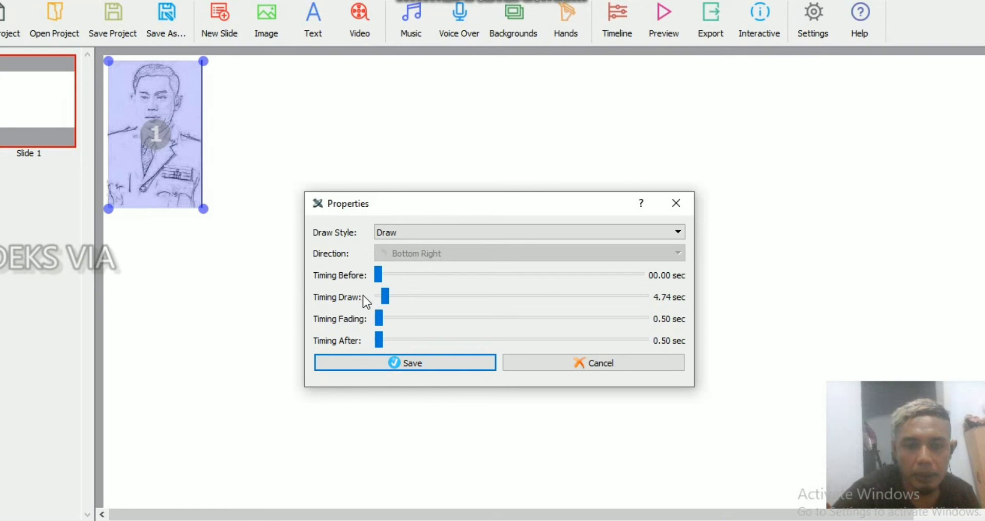
left_click_drag(385, 295, 385, 296)
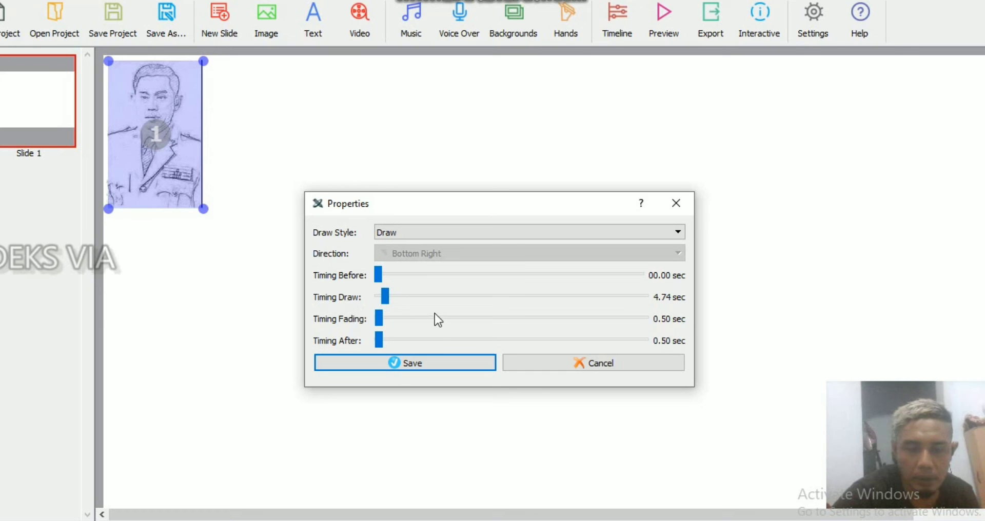
left_click(435, 363)
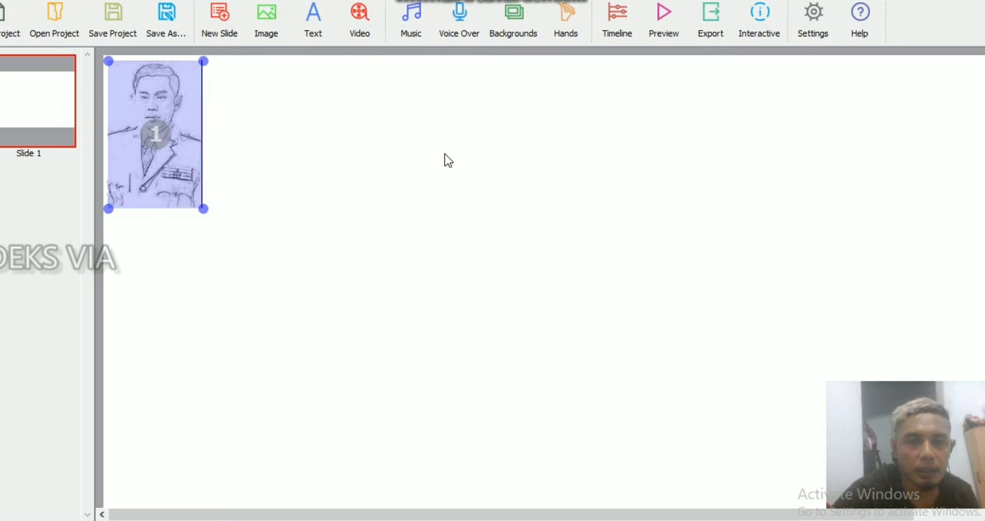
Step: Insert the brown bear from the Animals image library, shrink it to about the portrait's height and place it just right of the portrait
left_click(267, 23)
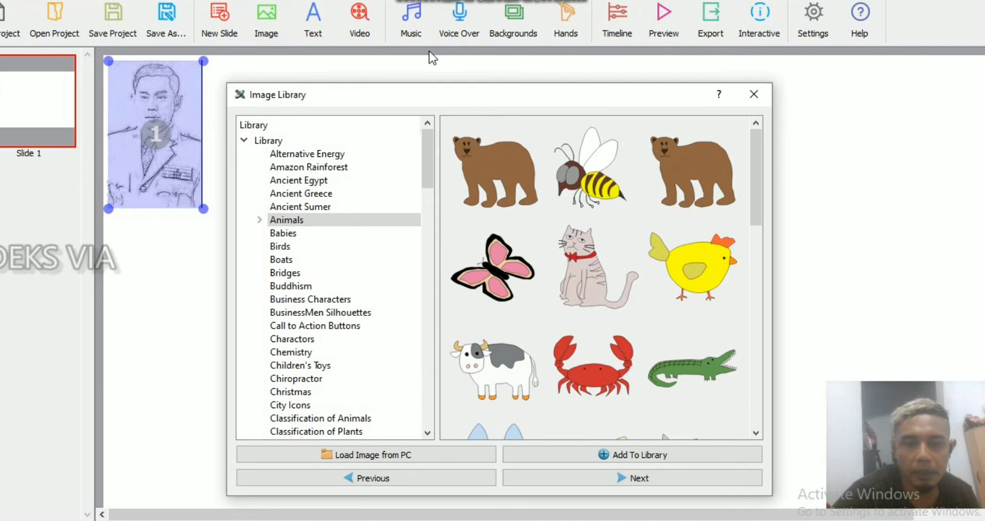
left_click(494, 167)
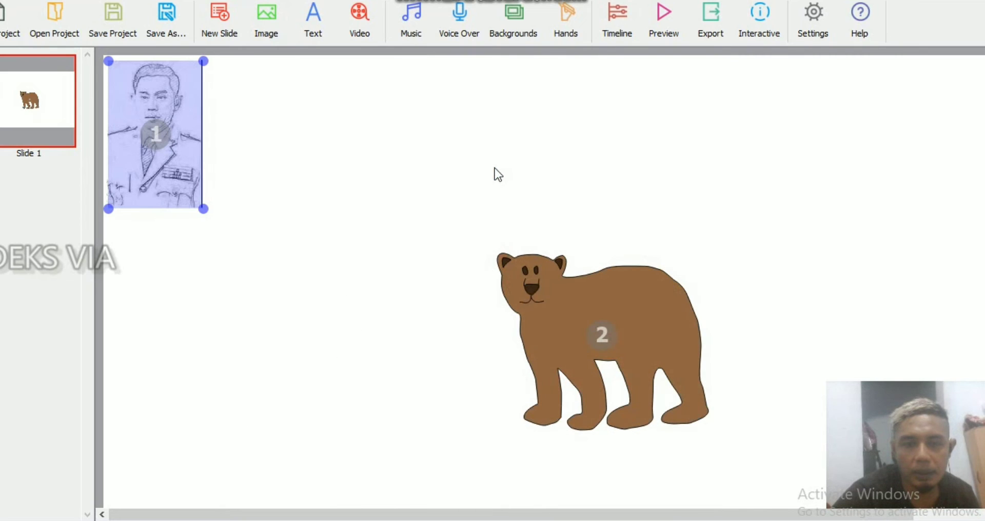
left_click(559, 291)
left_click_drag(549, 286, 279, 142)
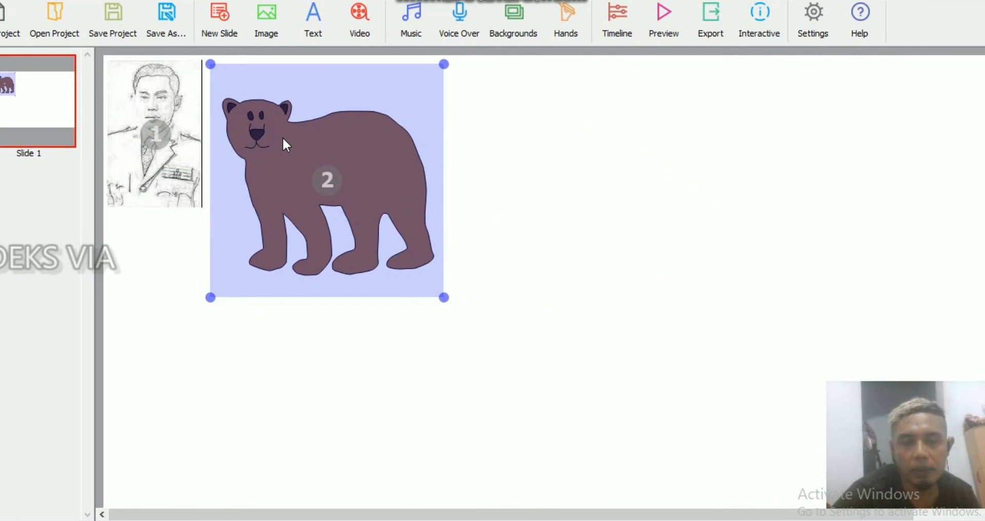
left_click_drag(445, 298, 409, 260)
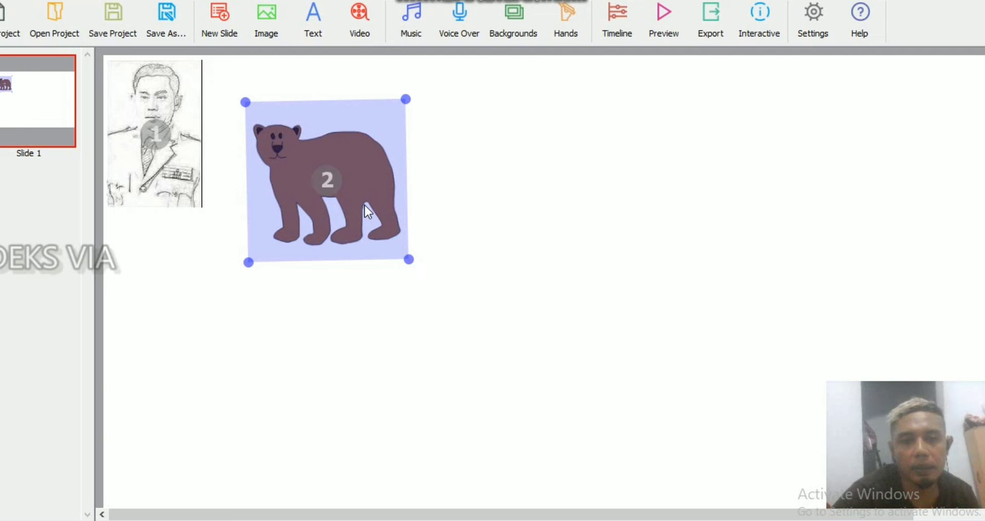
left_click_drag(374, 229, 334, 188)
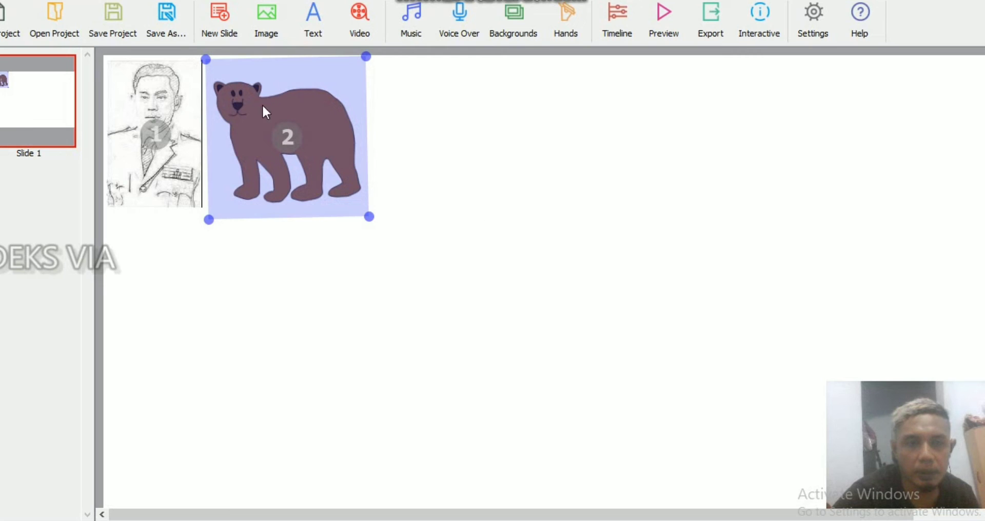
Step: Set the bear image's draw style to Draw and save its properties
right_click(299, 83)
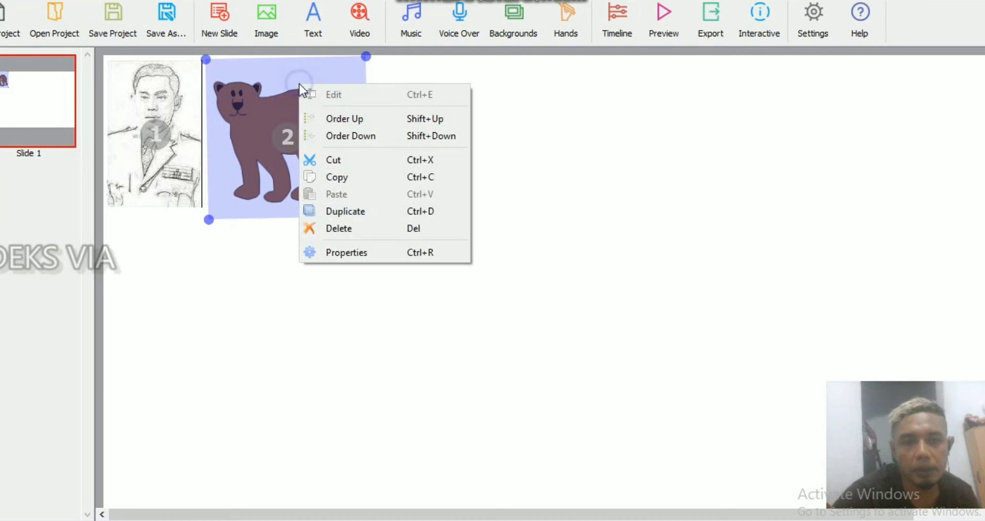
left_click(361, 252)
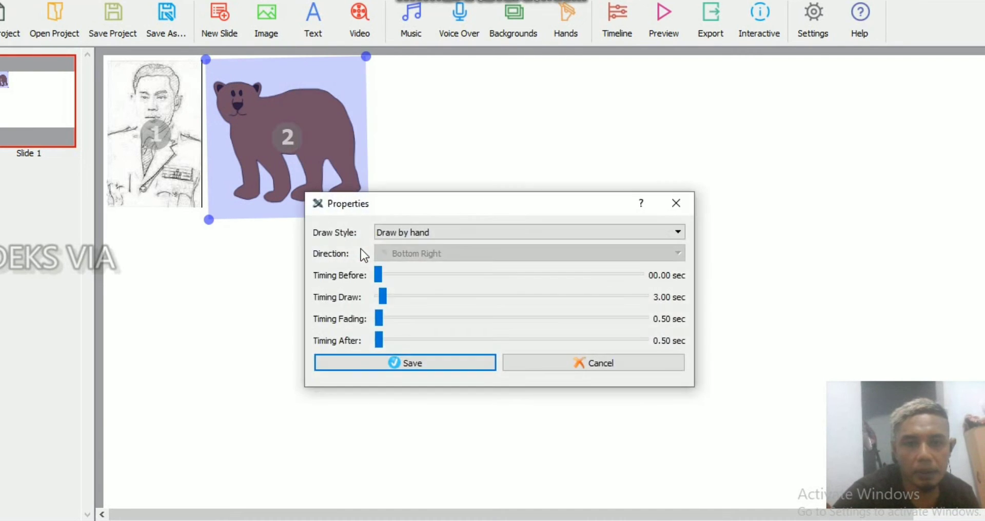
left_click(448, 235)
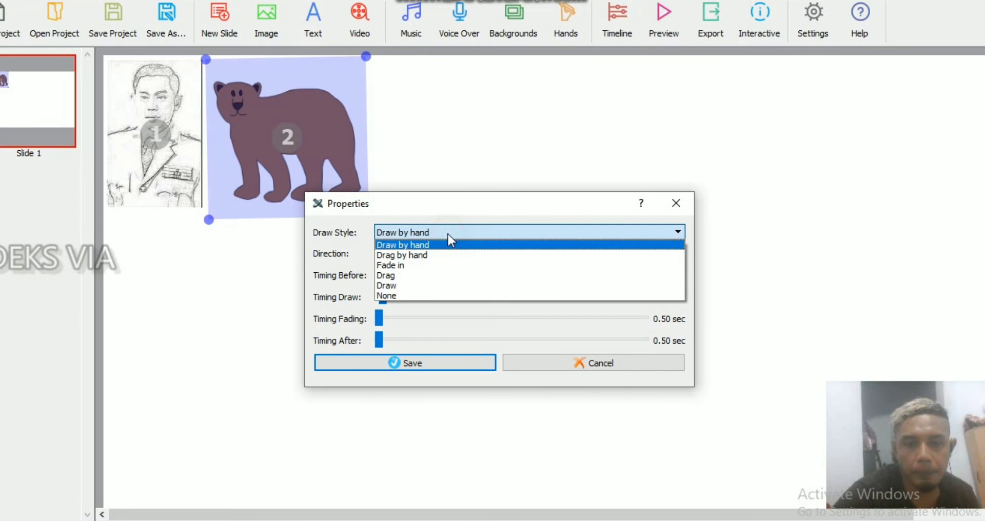
left_click(429, 287)
left_click(424, 362)
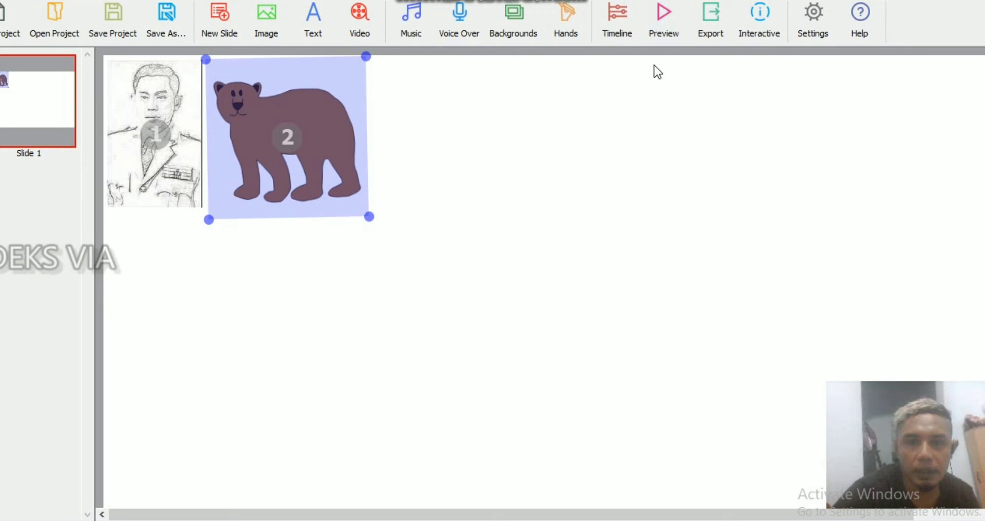
Step: Preview the portrait and bear drawing animation on slide 1, and add a second, blank slide to the project
left_click(664, 19)
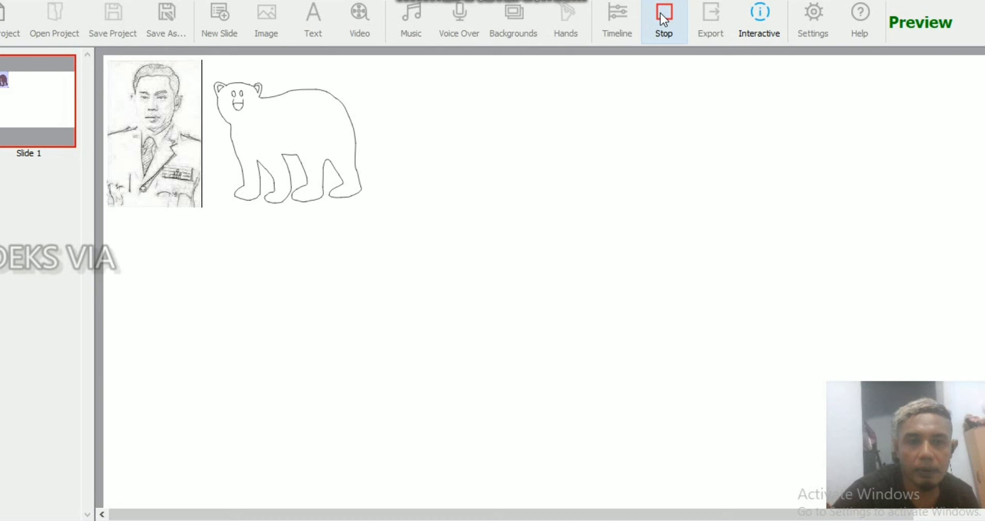
left_click(663, 19)
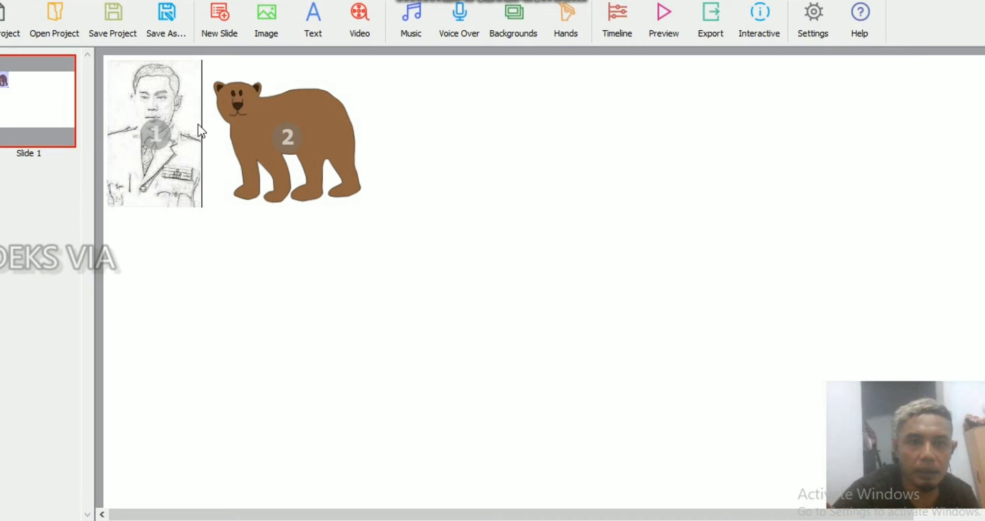
left_click(217, 17)
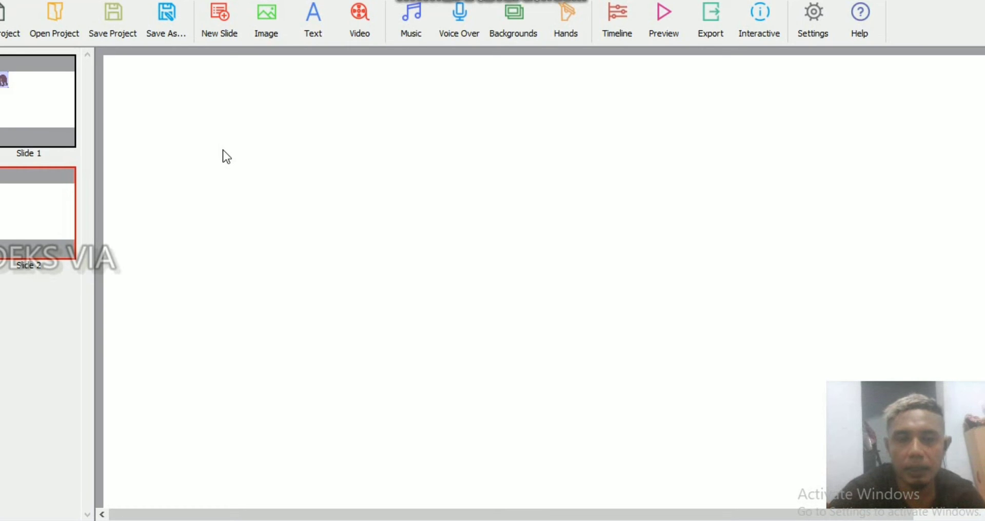
Step: Review the video import options and the music library, closing both without adding media
left_click(357, 24)
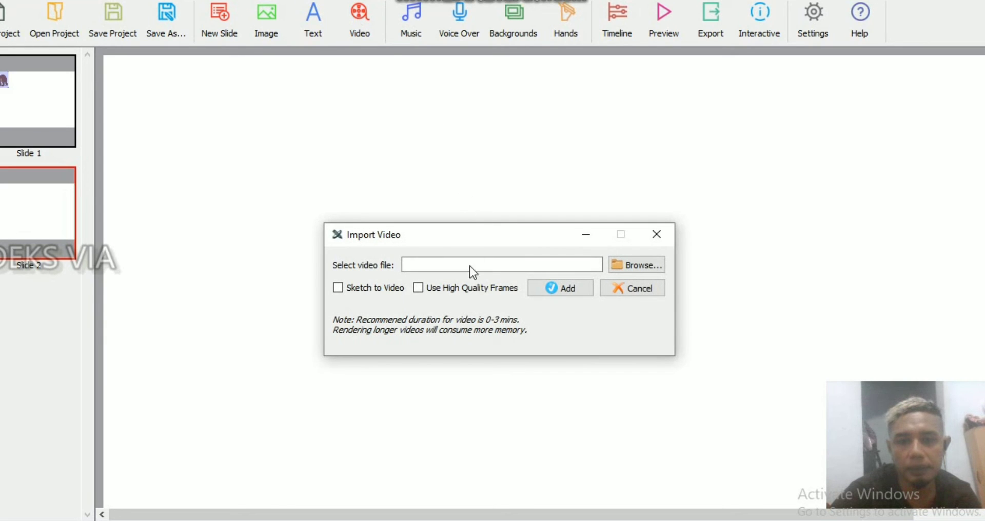
left_click(656, 240)
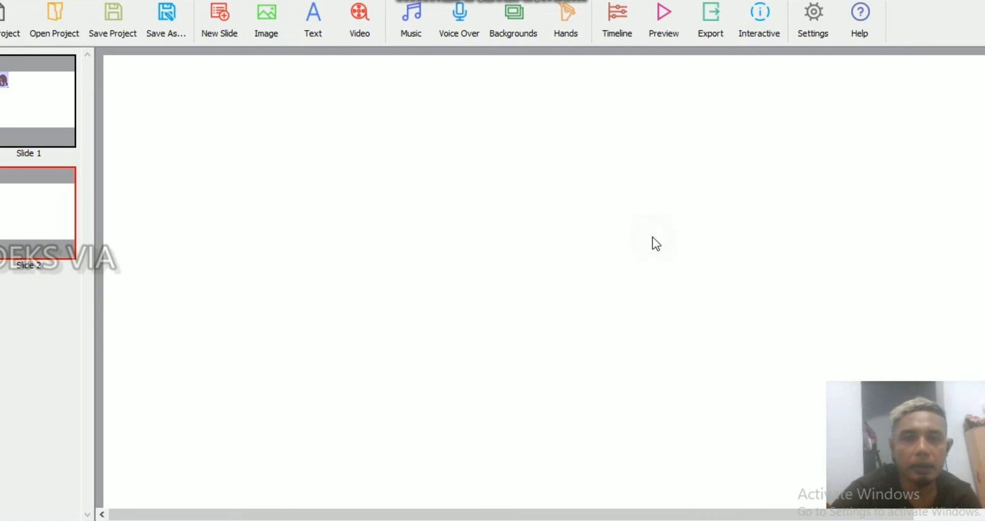
left_click(410, 19)
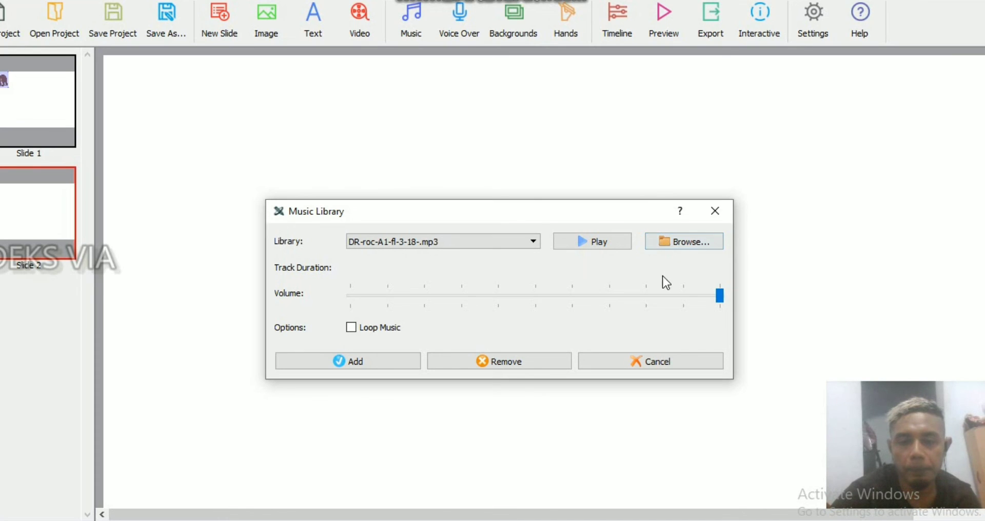
left_click(713, 216)
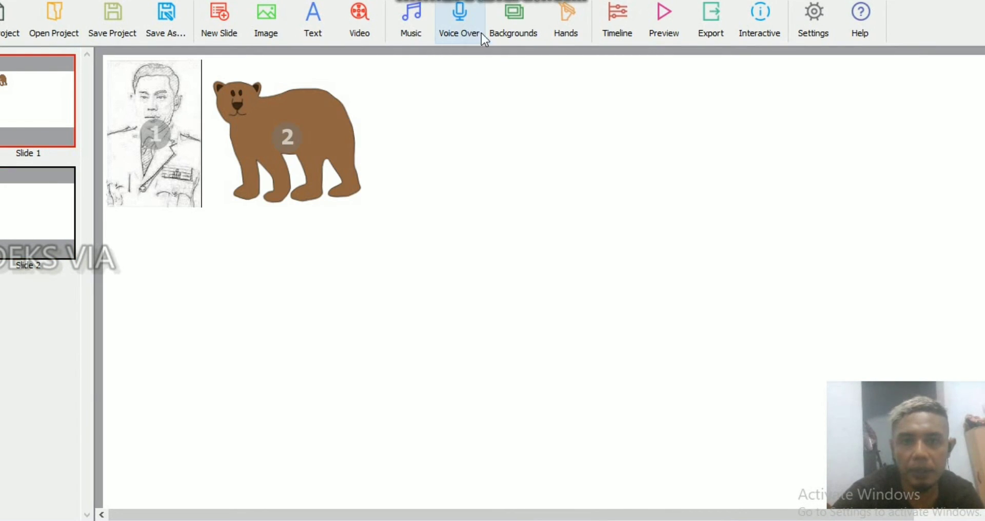
Step: Browse the 1280x720 backgrounds in the Backgrounds Library and close it without choosing one
left_click(524, 18)
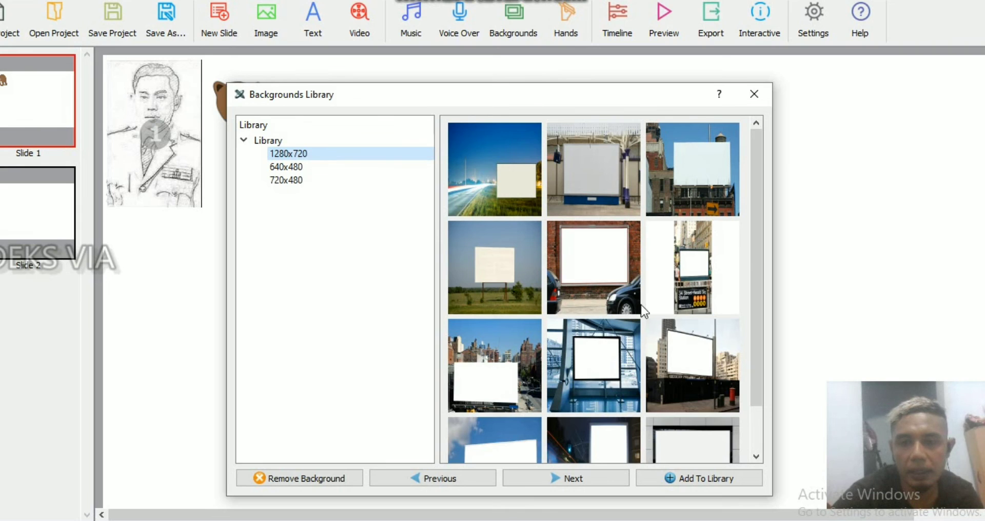
left_click_drag(756, 252, 762, 282)
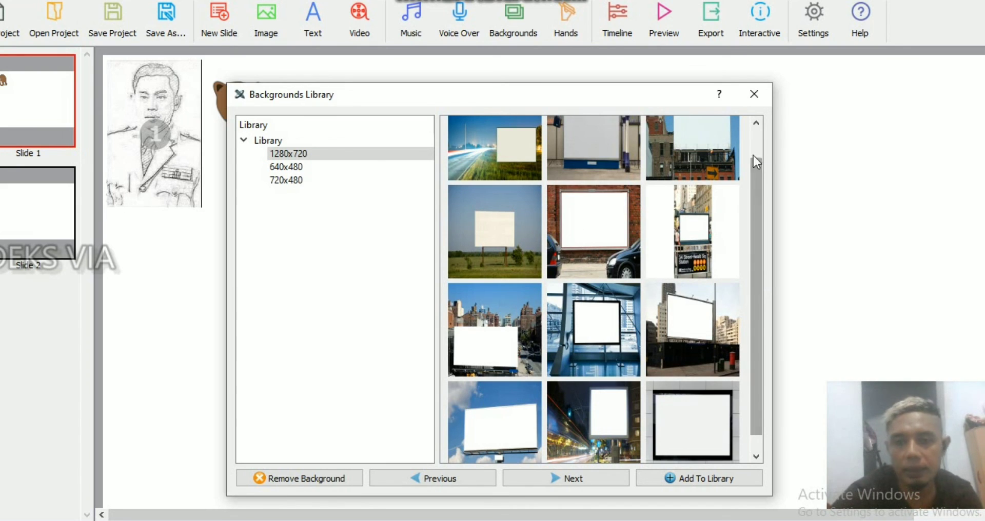
left_click(757, 94)
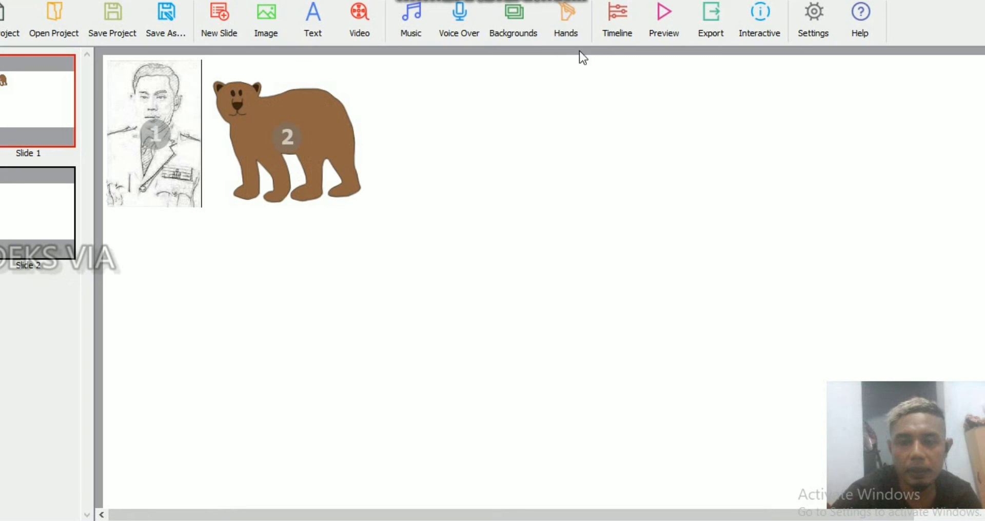
Step: Browse the small WhiteMale draw hands in the Hands Library and close it without choosing one
left_click(564, 14)
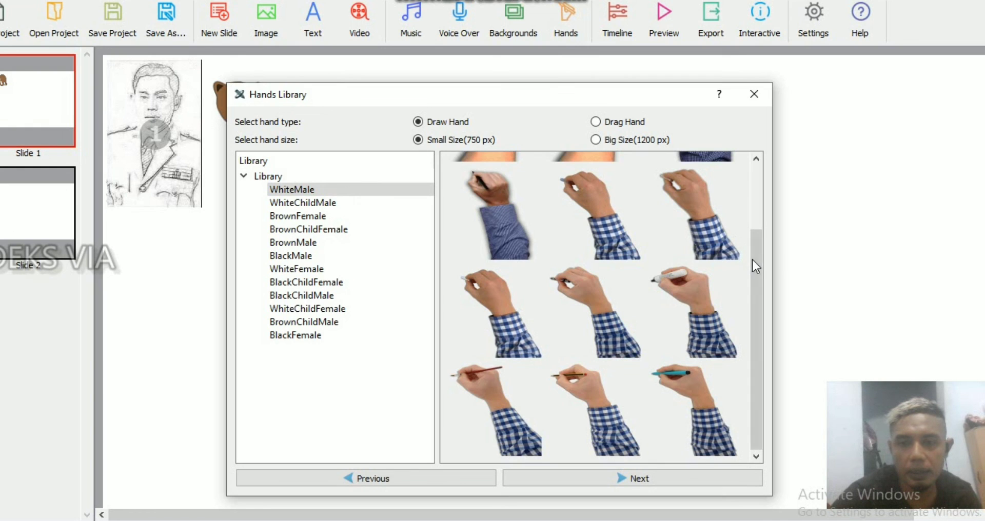
left_click_drag(750, 258, 734, 150)
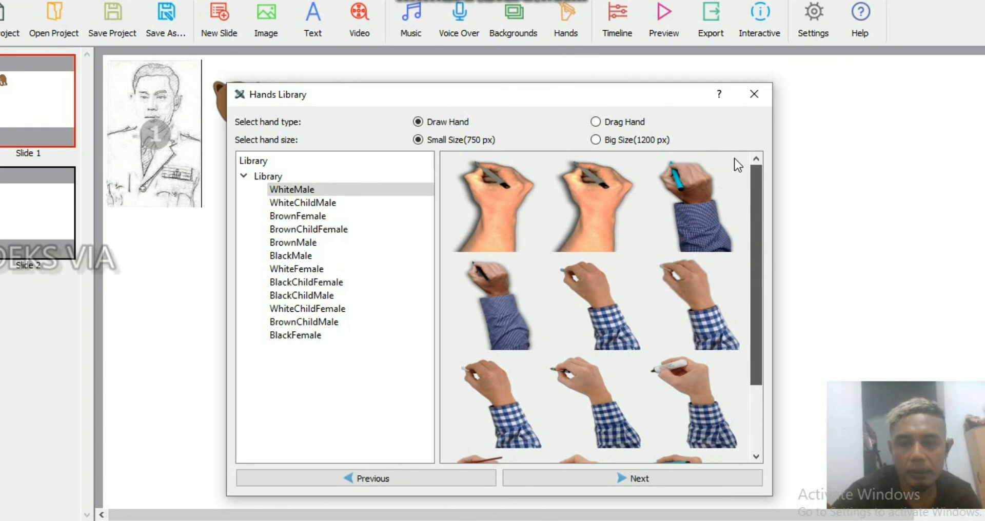
scroll(741, 200, "down", 3)
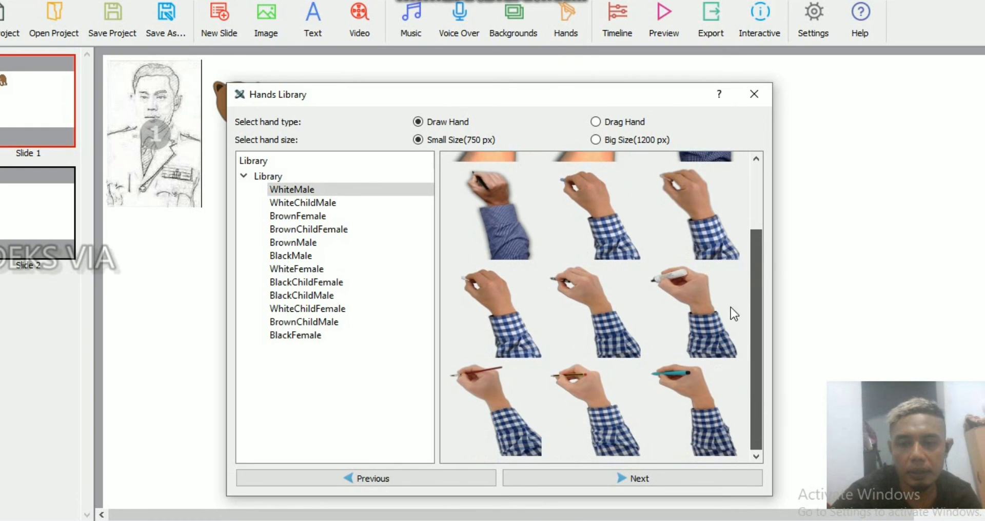
left_click(750, 100)
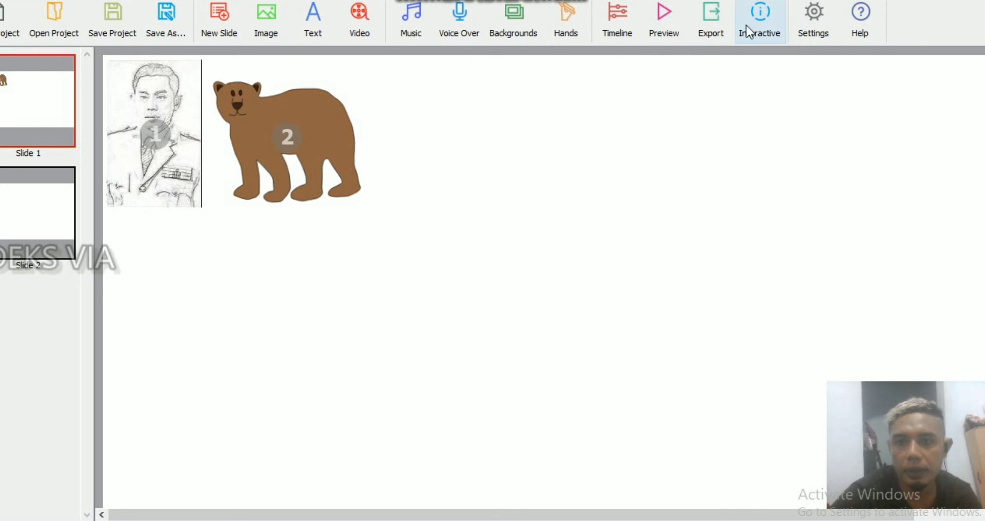
Step: Review the save options for exporting the project as an mp4 video and cancel the export
left_click(707, 13)
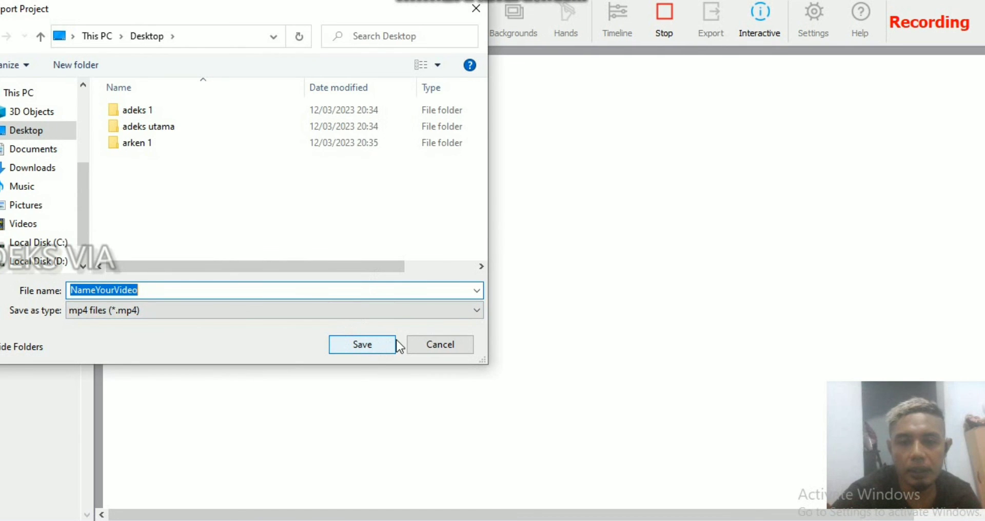
left_click(440, 345)
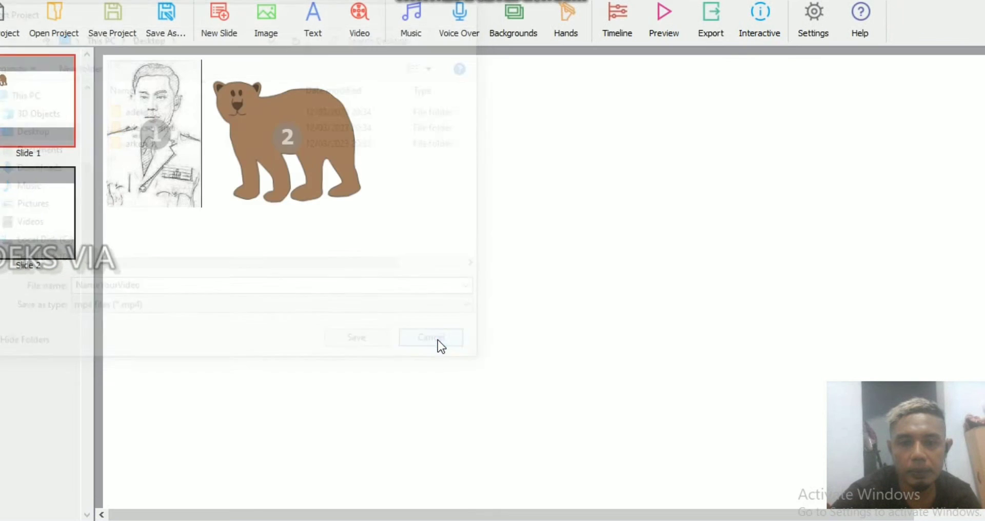